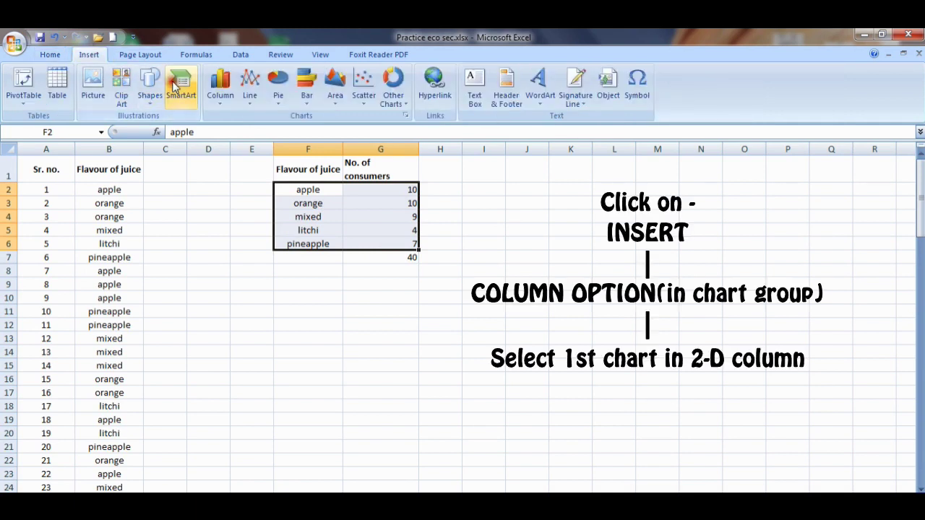
# Step: Insert a 2-D clustered column chart of the selected flavour counts and move it beside the summary table, around columns I to P
pyautogui.click(219, 99)
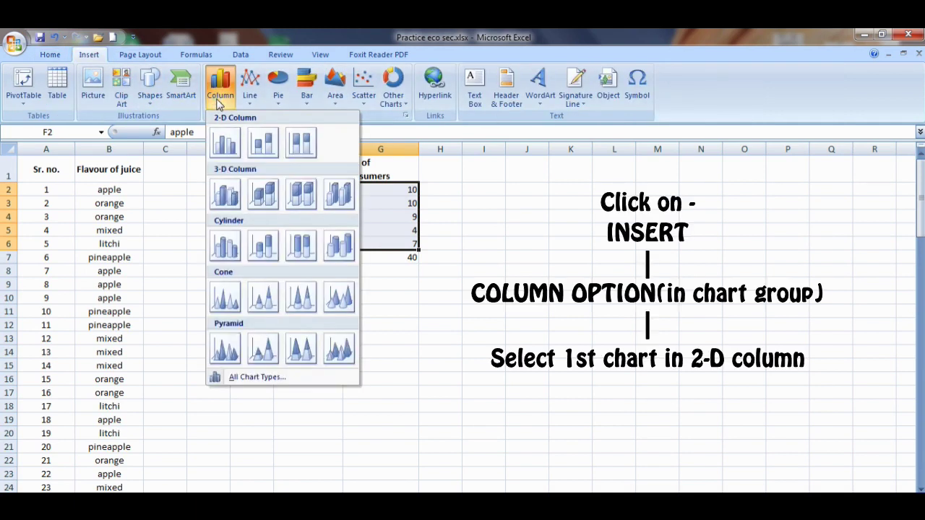
pyautogui.click(225, 145)
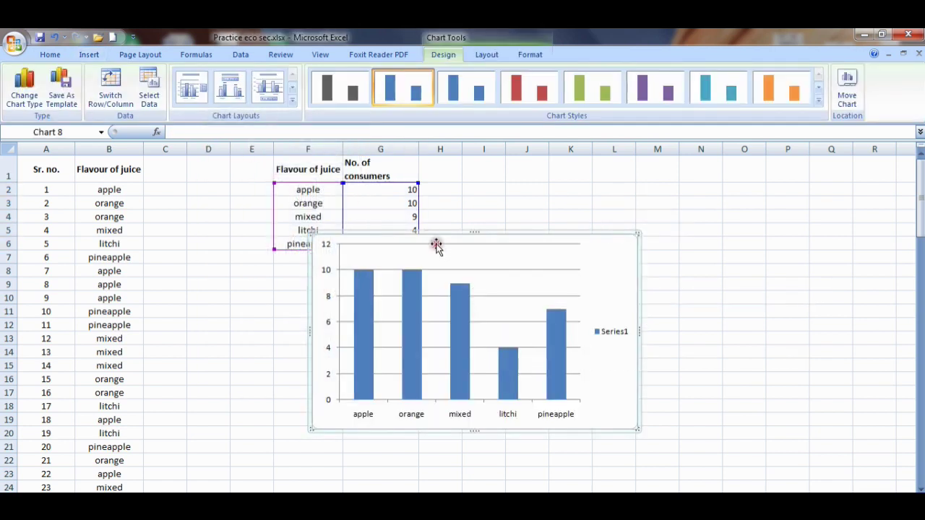
pyautogui.moveTo(615, 242); pyautogui.dragTo(780, 205)
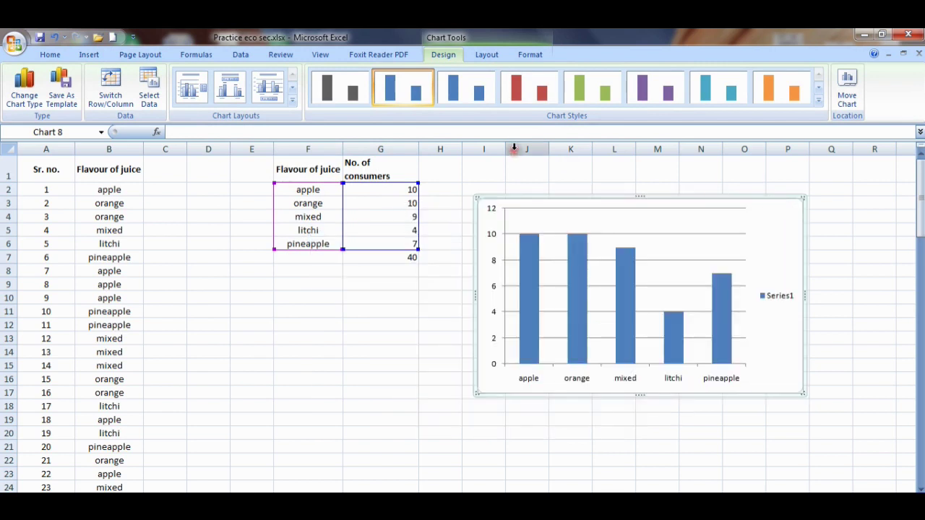
# Step: Restyle the column chart with the red gradient style in the third row of the chart styles
pyautogui.click(718, 86)
pyautogui.click(819, 101)
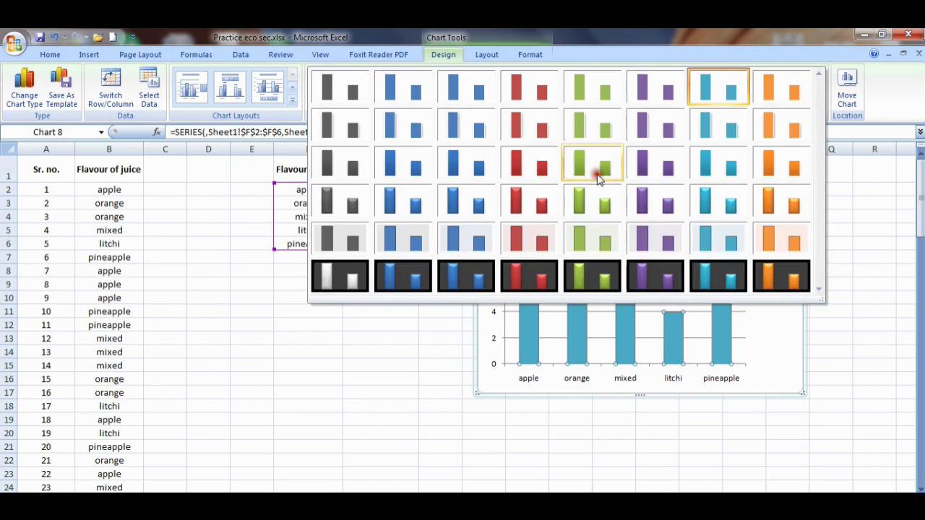
pyautogui.click(547, 165)
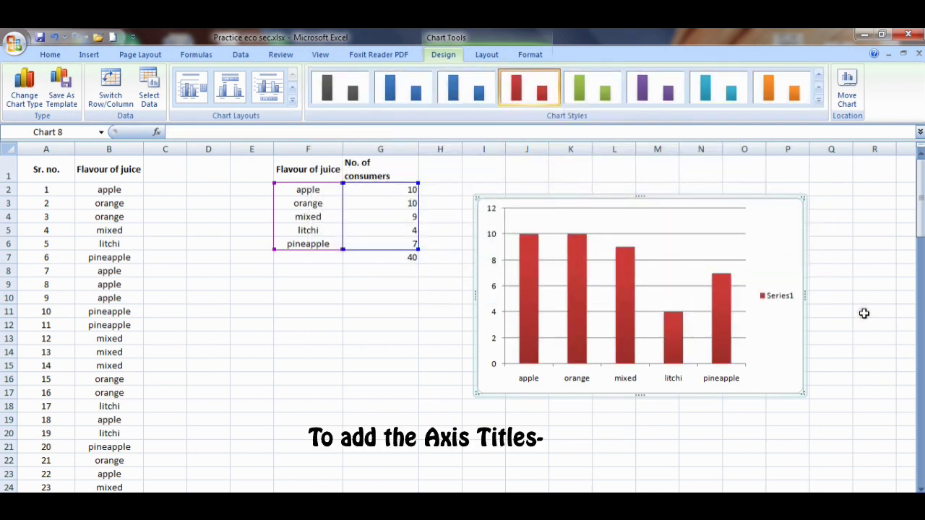
# Step: Add a primary horizontal axis title below the axis of the column chart
pyautogui.click(863, 313)
pyautogui.click(783, 256)
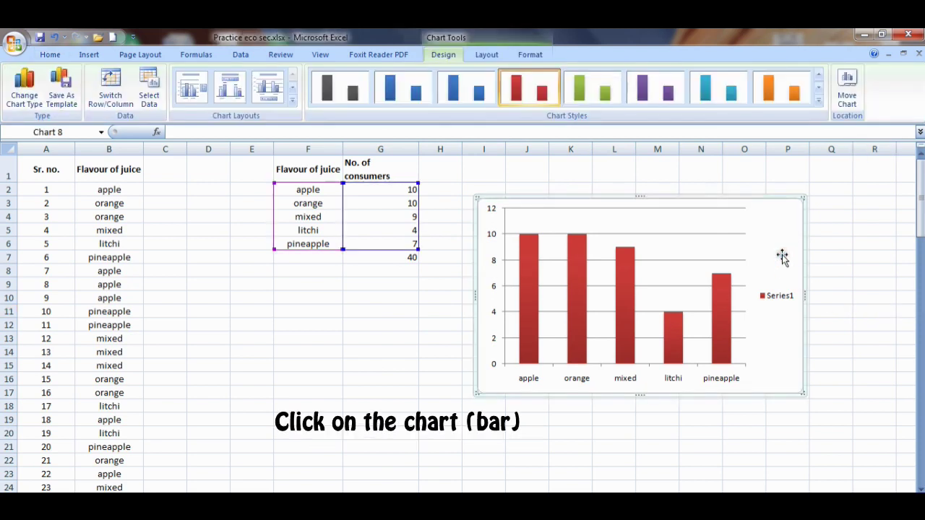
pyautogui.click(487, 57)
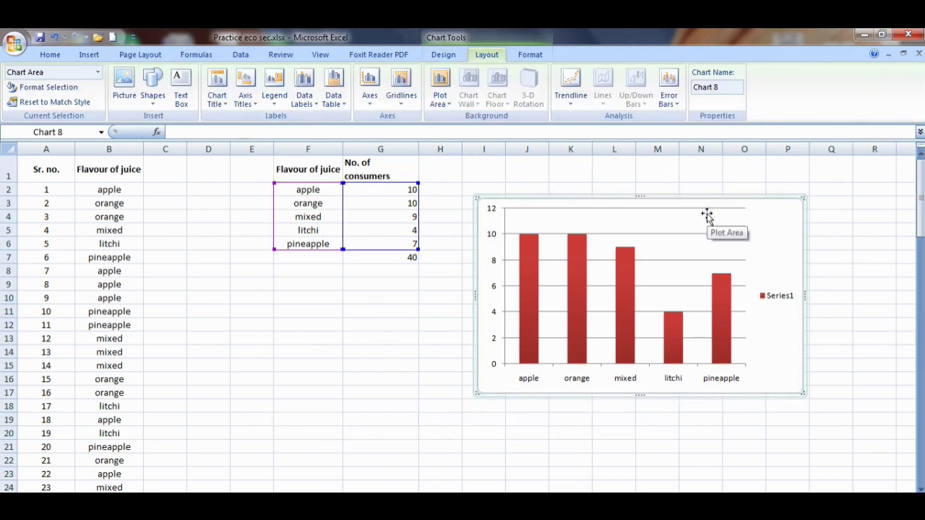
pyautogui.click(246, 101)
pyautogui.moveTo(274, 124)
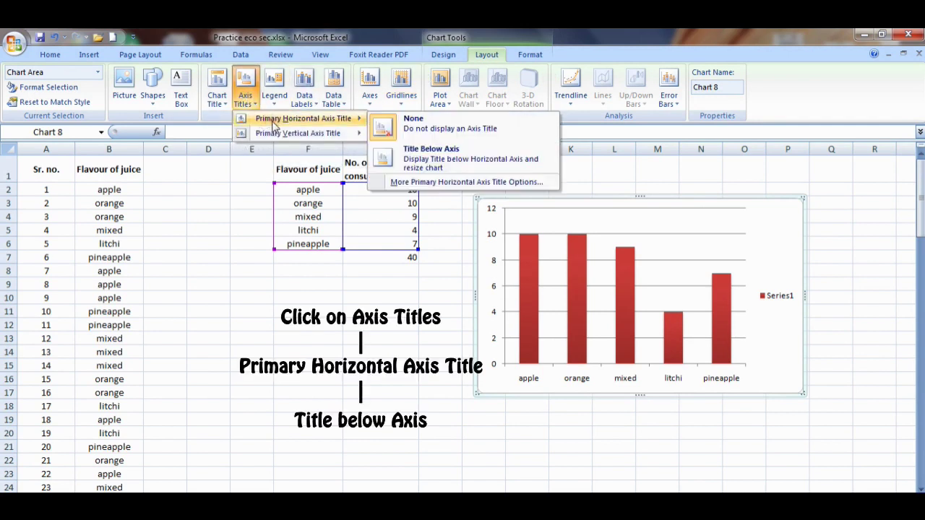
pyautogui.click(433, 156)
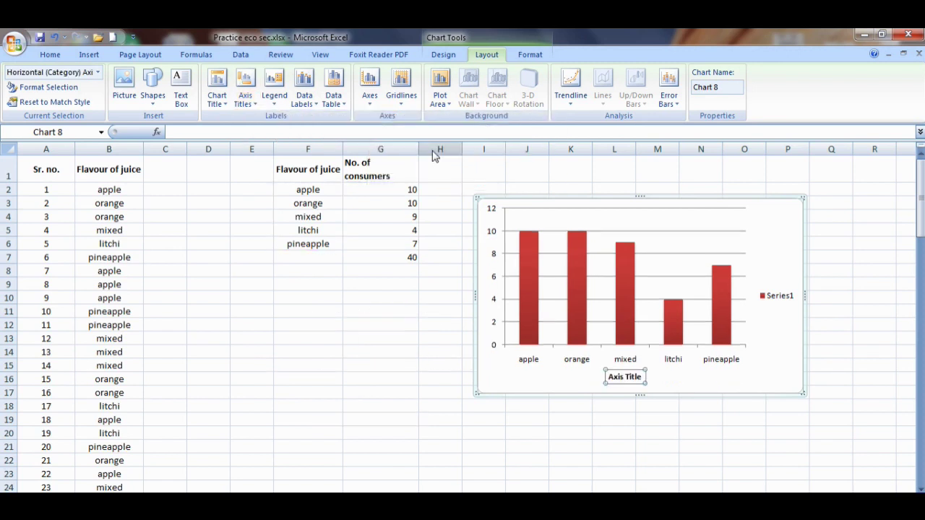
# Step: Replace the horizontal axis title's placeholder text with "flavour of juice"
pyautogui.click(641, 377)
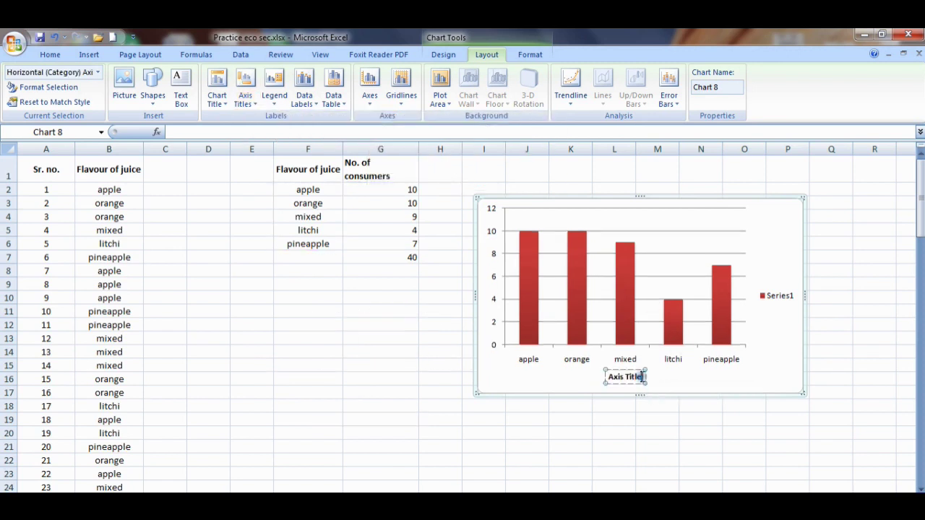
pyautogui.press('BackSpace')
pyautogui.press('BackSpace')
pyautogui.press('BackSpace')
pyautogui.press('BackSpace')
pyautogui.press('BackSpace')
pyautogui.press('BackSpace')
pyautogui.press('BackSpace')
pyautogui.press('BackSpace')
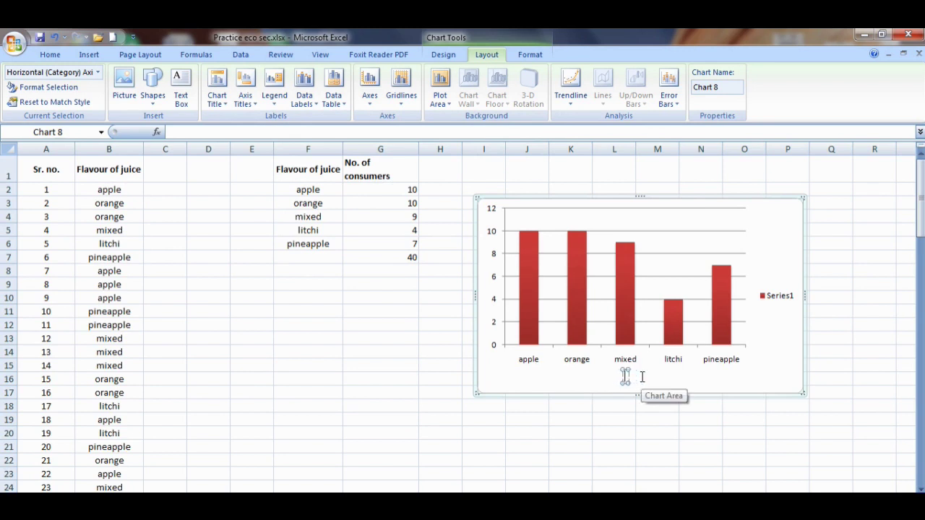
pyautogui.click(625, 383)
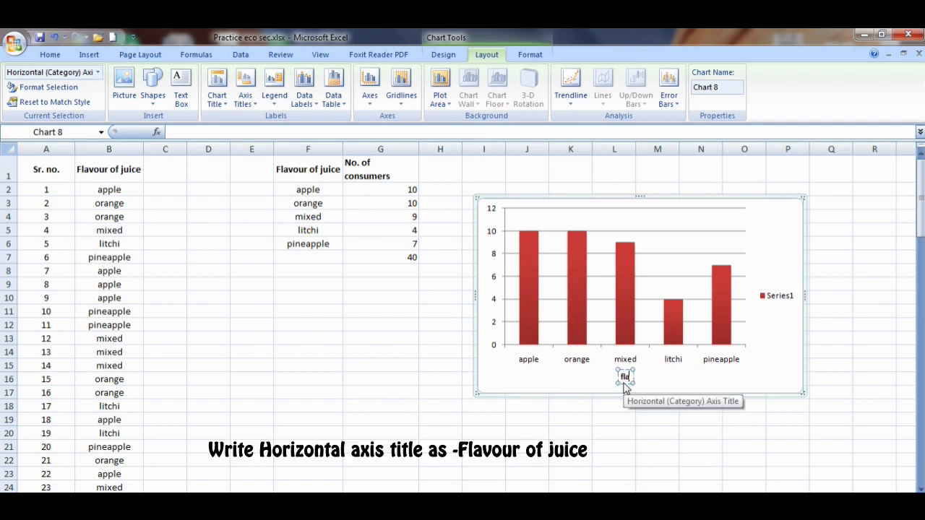
pyautogui.write('flavour of juice')
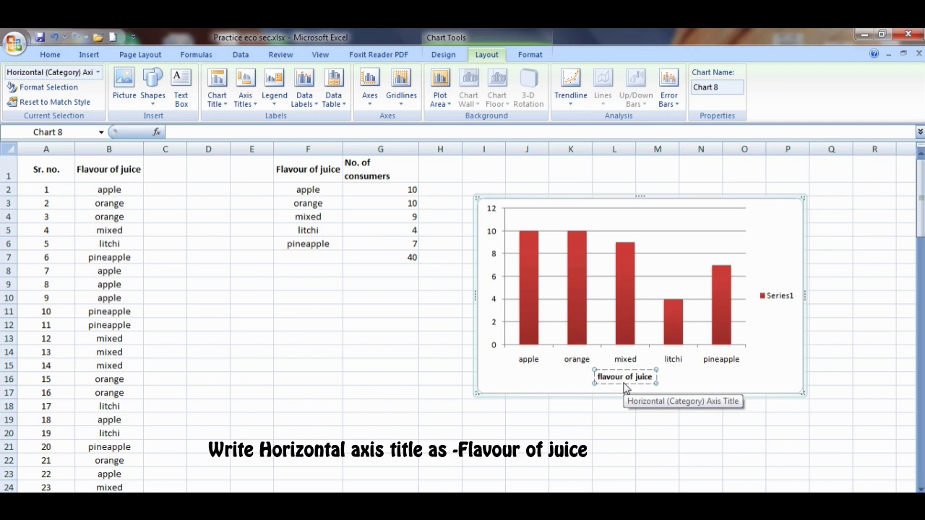
pyautogui.click(690, 377)
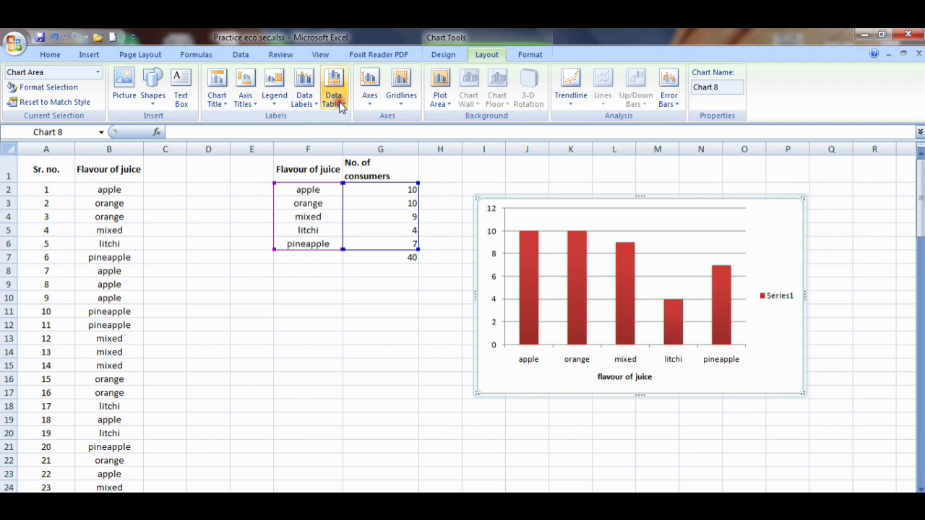
# Step: Add a rotated primary vertical axis title to the column chart
pyautogui.click(251, 100)
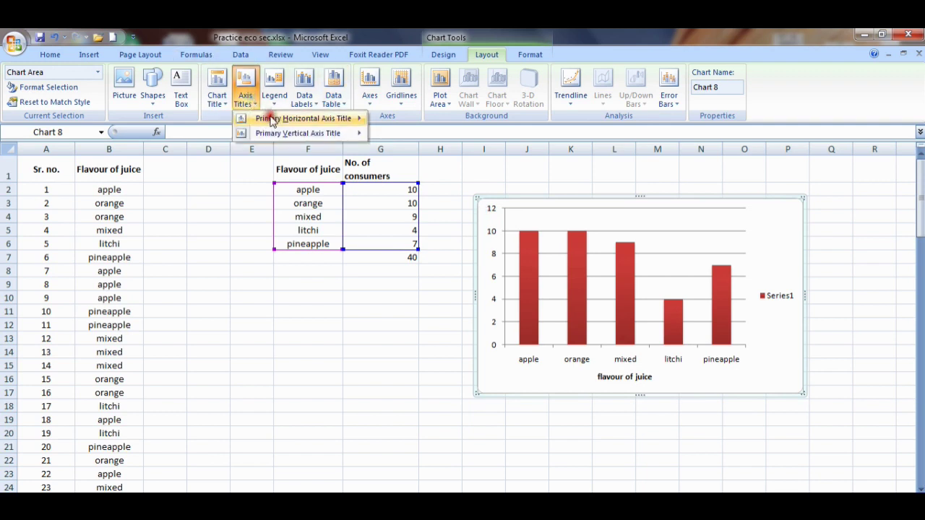
pyautogui.click(281, 135)
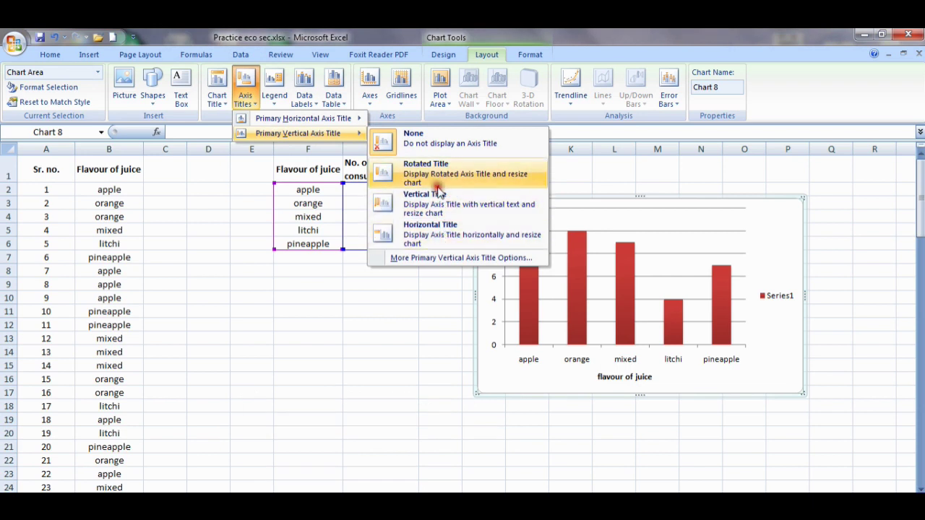
pyautogui.click(439, 184)
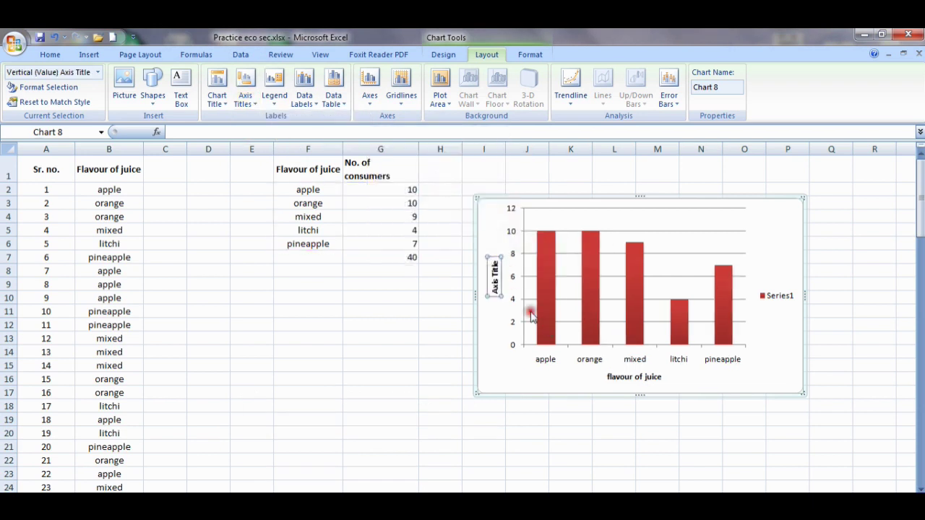
# Step: Replace the vertical axis title's placeholder text with "no. of consumers"
pyautogui.click(497, 261)
pyautogui.press('BackSpace')
pyautogui.press('BackSpace')
pyautogui.press('BackSpace')
pyautogui.press('BackSpace')
pyautogui.press('BackSpace')
pyautogui.press('BackSpace')
pyautogui.press('BackSpace')
pyautogui.press('BackSpace')
pyautogui.press('BackSpace')
pyautogui.press('BackSpace')
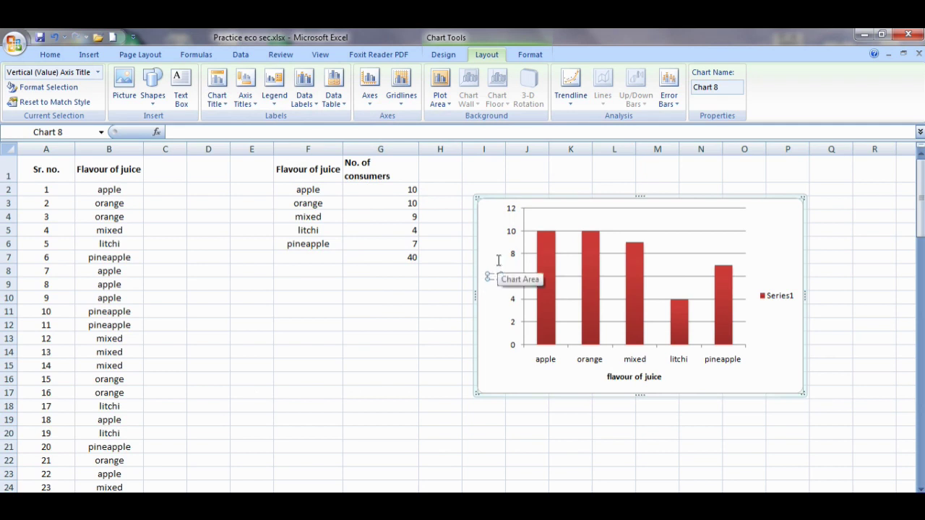
pyautogui.write('no. of consumers')
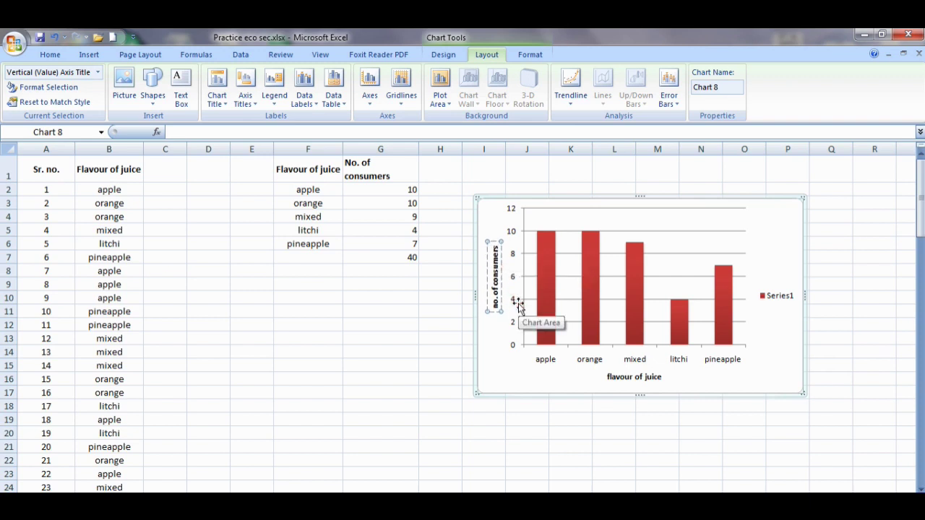
pyautogui.click(377, 324)
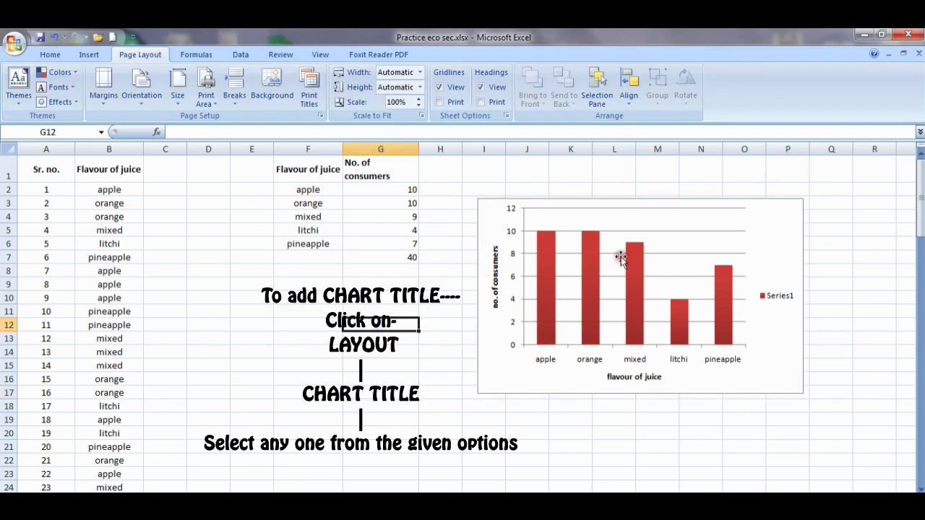
# Step: Add a chart title to the column chart using the Above Chart placement
pyautogui.click(790, 209)
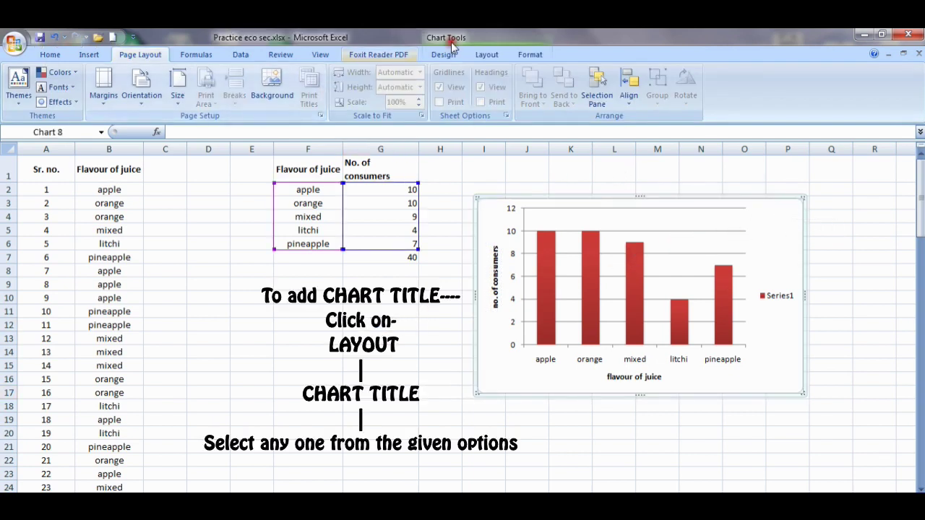
pyautogui.click(486, 54)
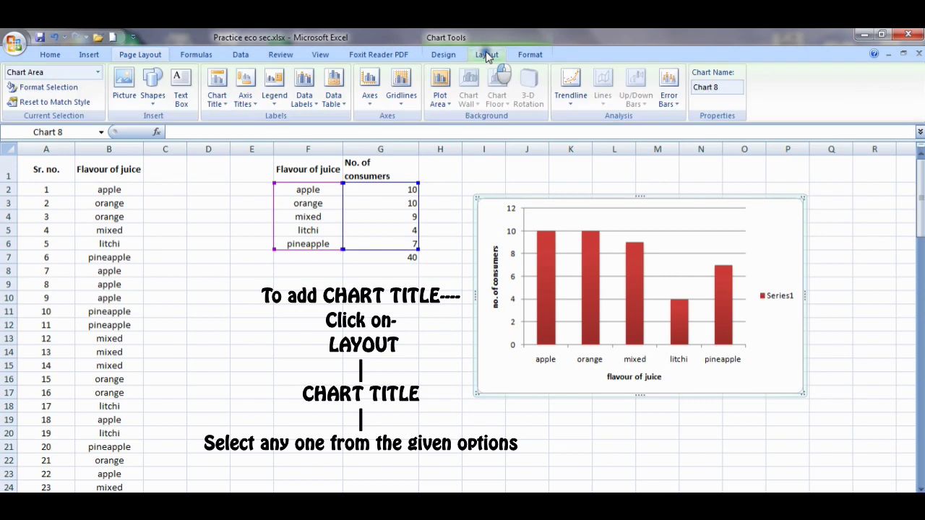
pyautogui.click(229, 101)
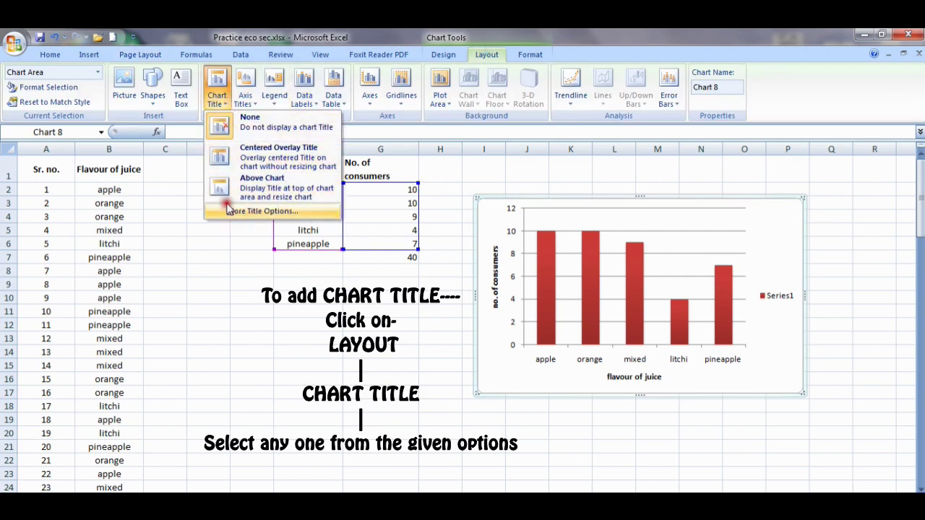
pyautogui.click(274, 181)
# Step: Replace the chart title's placeholder text with "BAR DIAGRAM"
pyautogui.click(676, 217)
pyautogui.press('BackSpace')
pyautogui.press('BackSpace')
pyautogui.press('BackSpace')
pyautogui.press('BackSpace')
pyautogui.press('BackSpace')
pyautogui.press('BackSpace')
pyautogui.press('BackSpace')
pyautogui.press('BackSpace')
pyautogui.press('BackSpace')
pyautogui.press('BackSpace')
pyautogui.press('BackSpace')
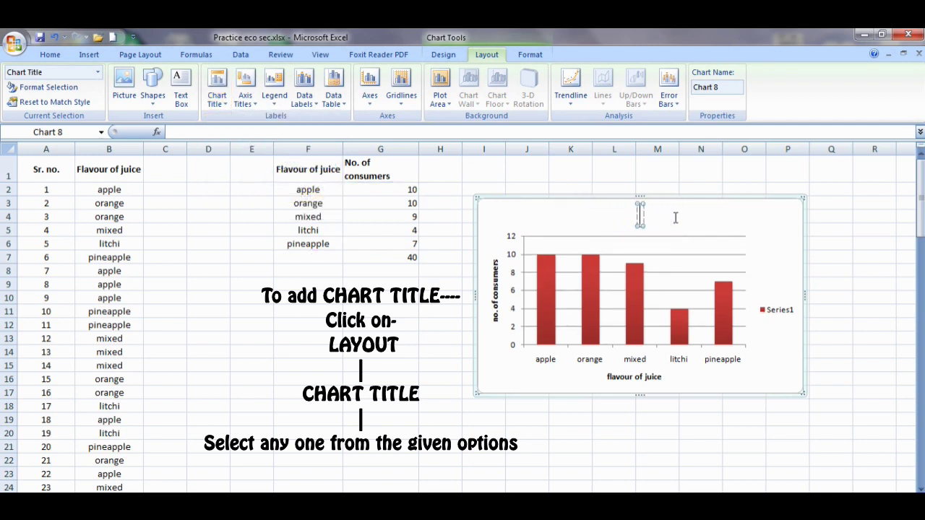
pyautogui.write('BAR')
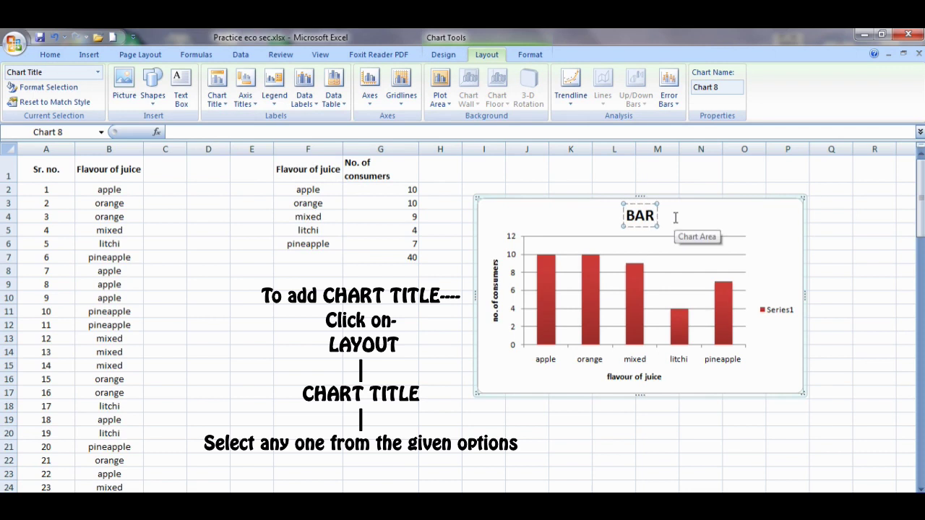
pyautogui.write(' DIAGRAM')
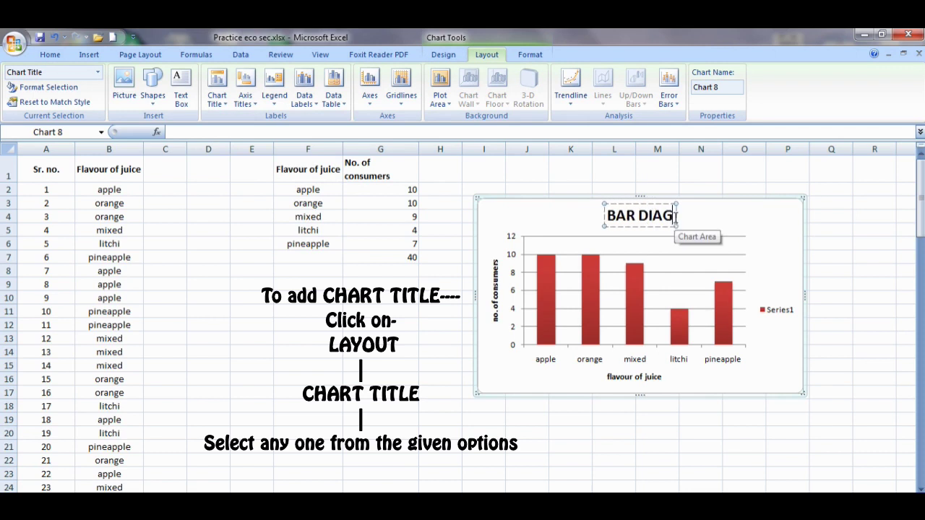
pyautogui.click(765, 344)
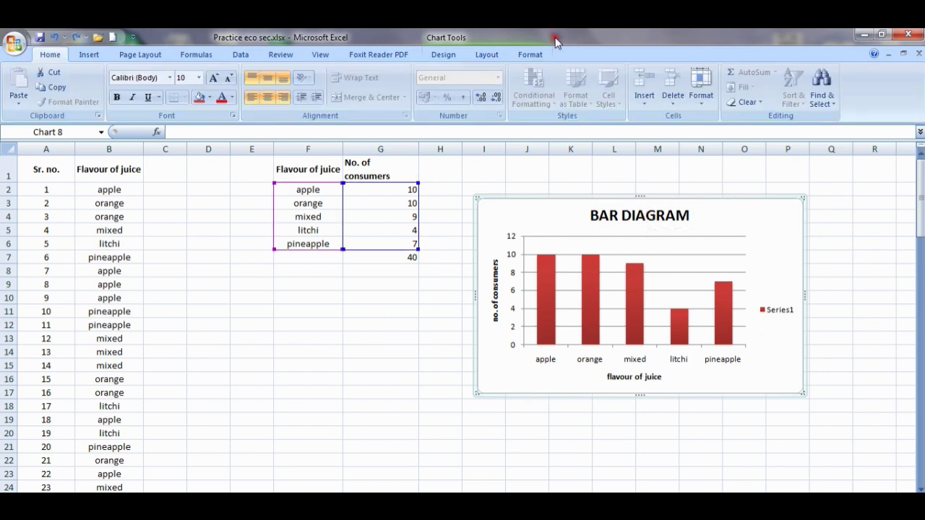
# Step: Show a data table without legend keys below the bar diagram
pyautogui.click(483, 55)
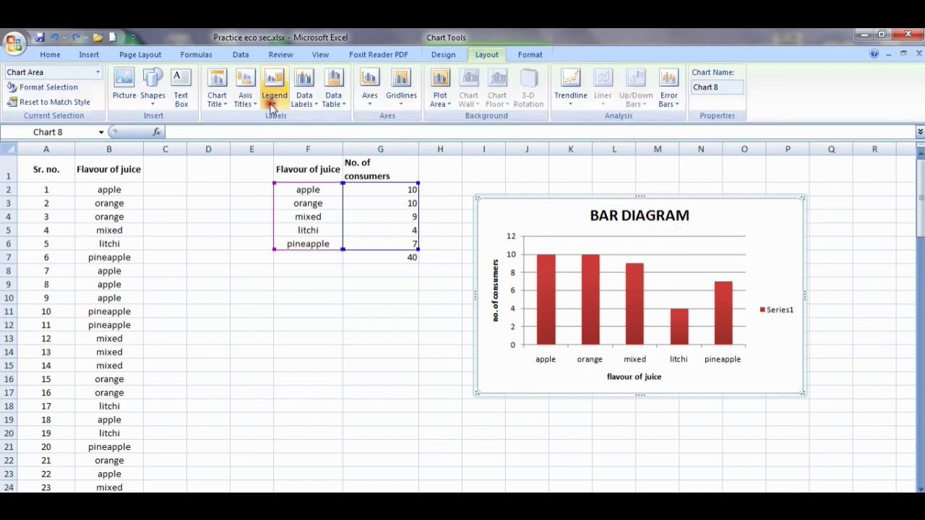
pyautogui.click(344, 105)
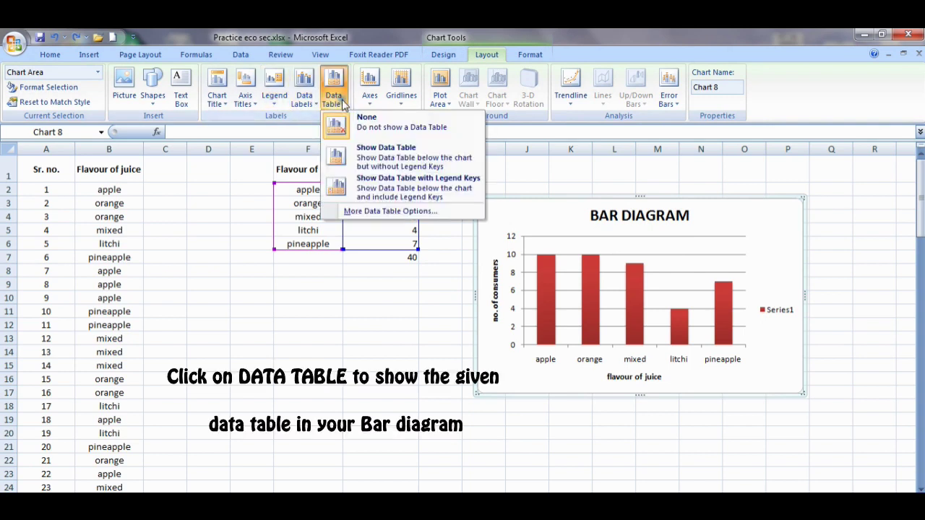
pyautogui.click(381, 153)
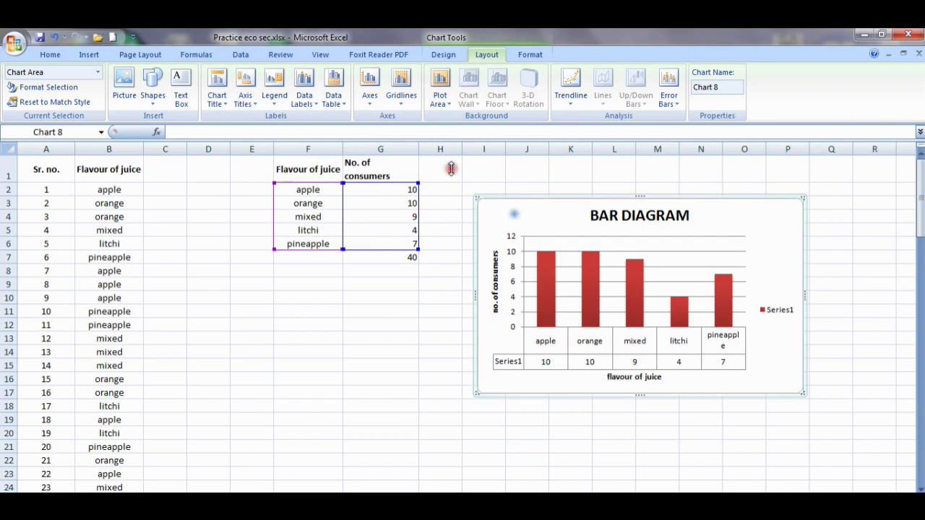
# Step: Add data labels to the bars at Inside End and reposition them to Inside Base
pyautogui.click(306, 103)
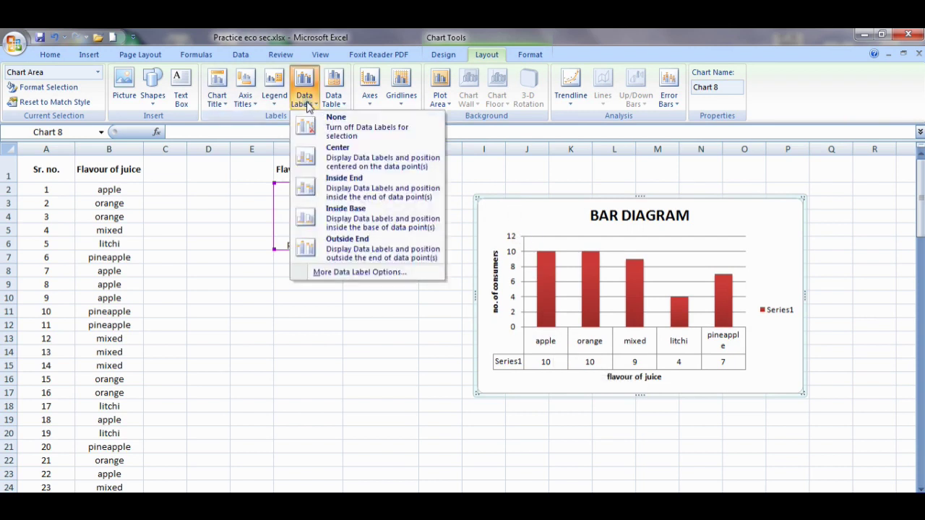
pyautogui.click(357, 189)
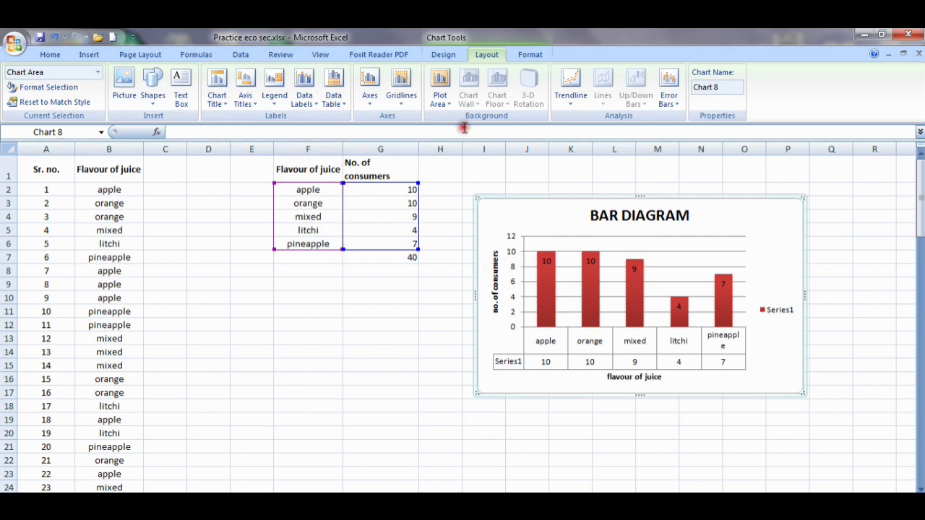
pyautogui.click(305, 99)
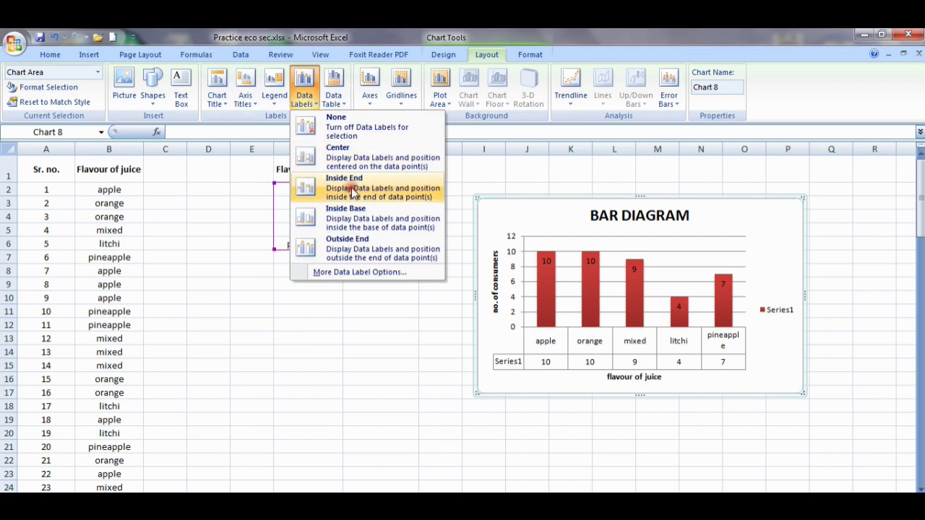
pyautogui.click(353, 217)
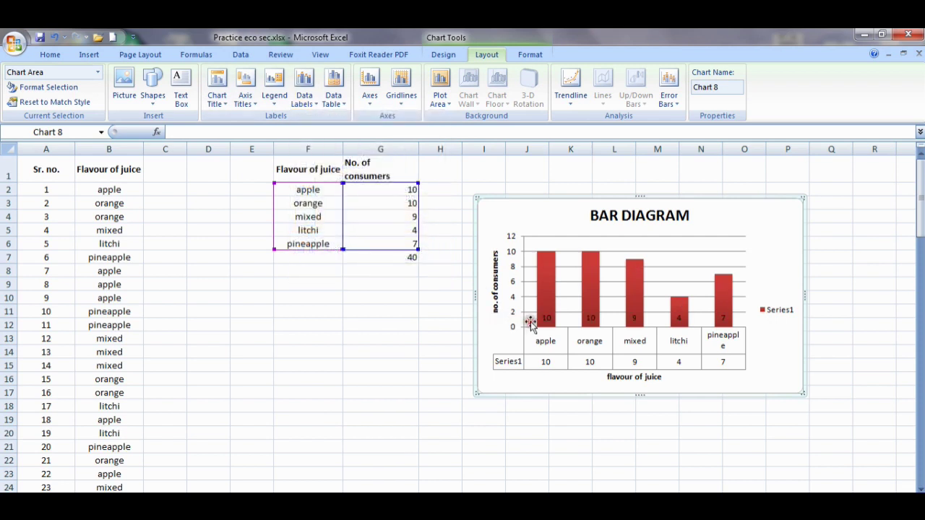
# Step: Reposition the bars' data labels to Outside End and apply Major Gridlines as the primary horizontal gridlines
pyautogui.click(313, 102)
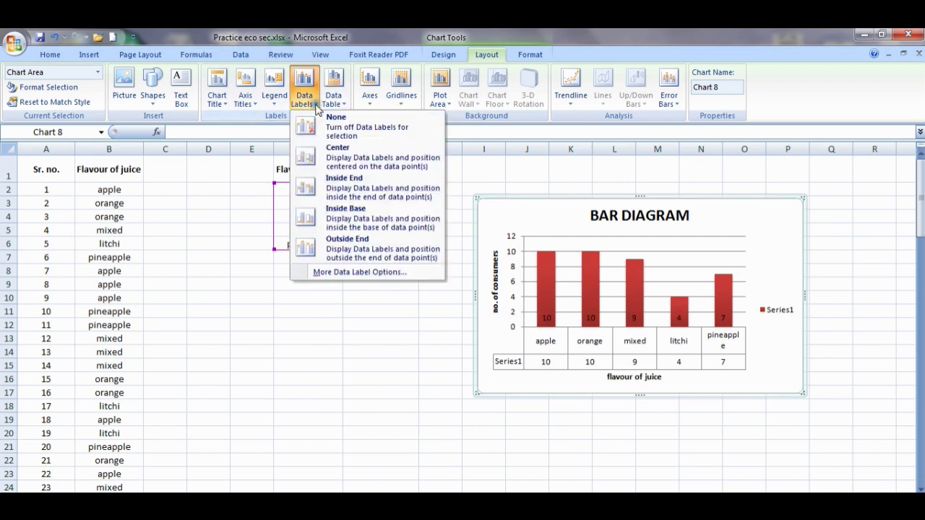
pyautogui.click(376, 250)
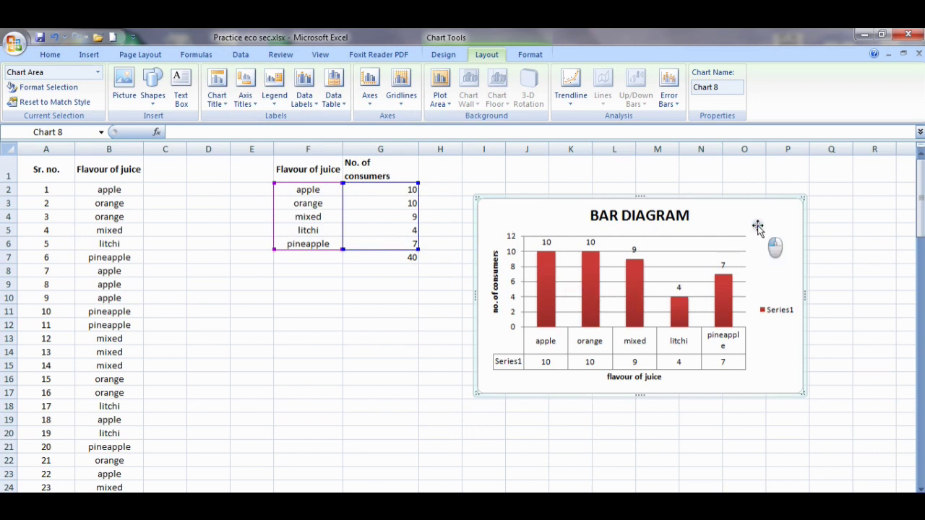
pyautogui.click(402, 97)
pyautogui.moveTo(413, 118)
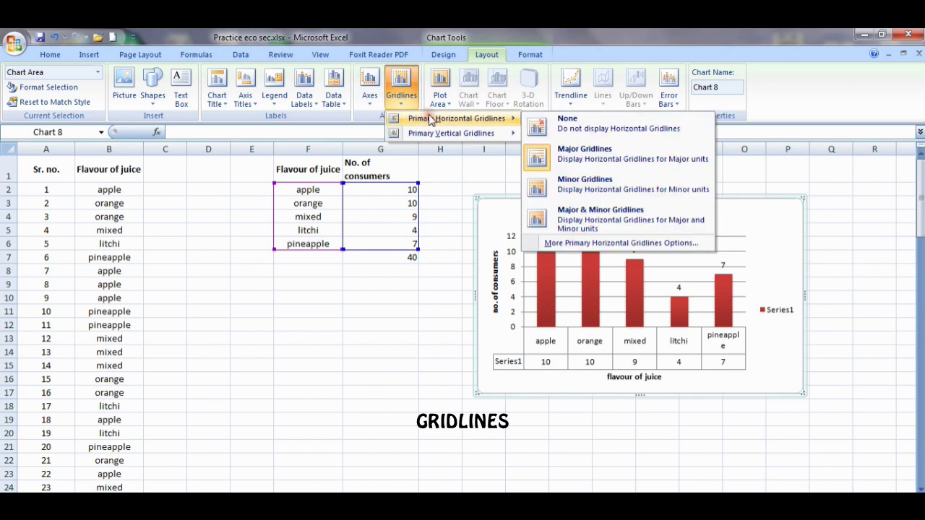
pyautogui.click(590, 157)
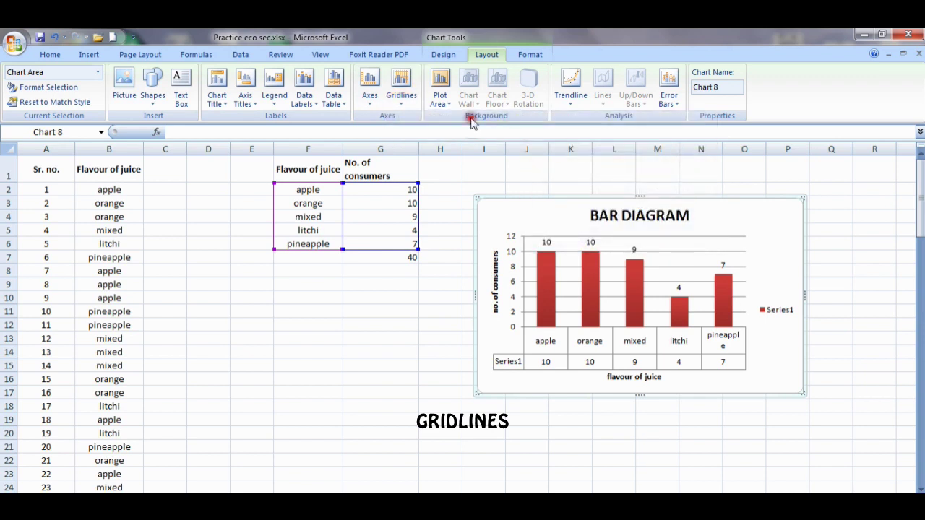
# Step: Add Minor Gridlines as the primary vertical gridlines of the bar diagram and change them to Major & Minor Gridlines
pyautogui.click(445, 104)
pyautogui.click(405, 101)
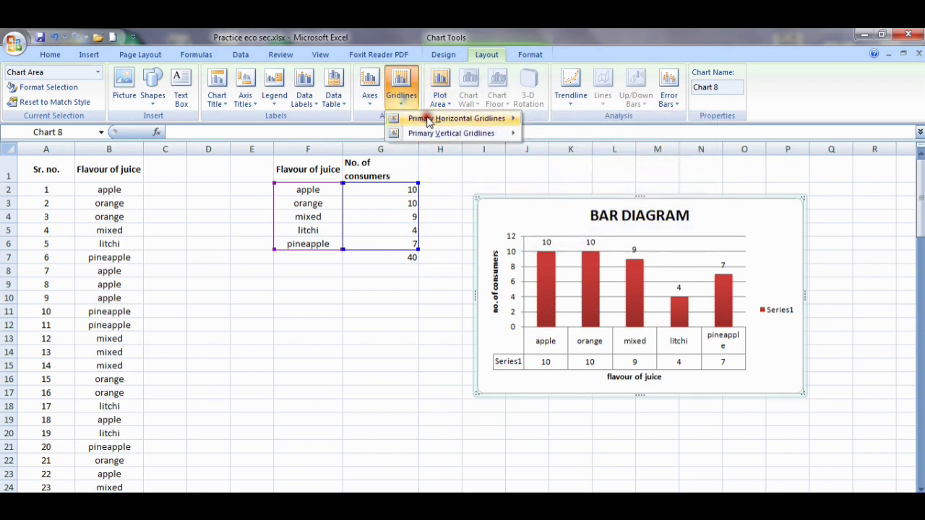
pyautogui.moveTo(437, 133)
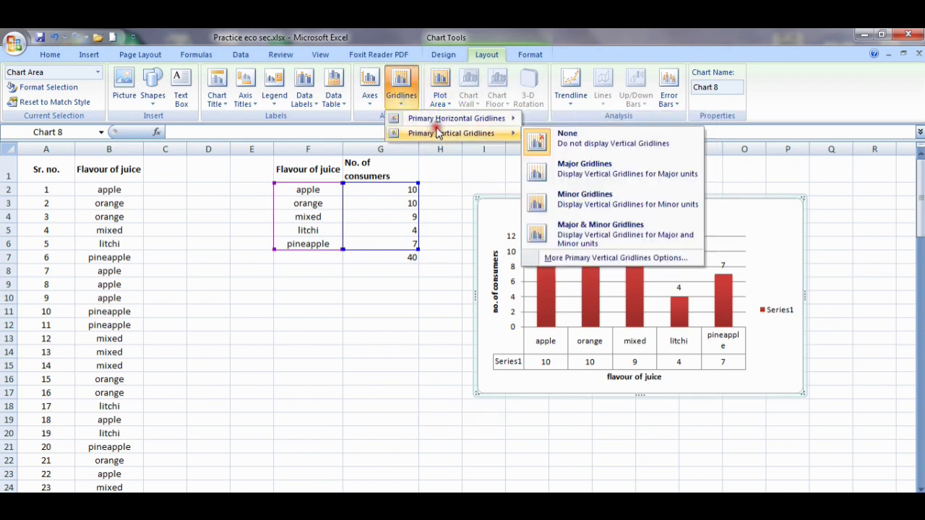
pyautogui.click(604, 205)
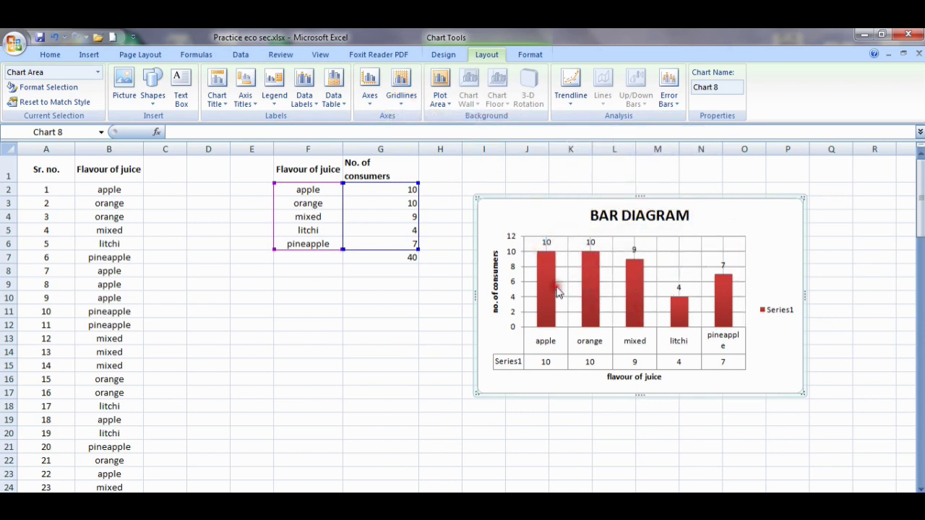
pyautogui.click(402, 97)
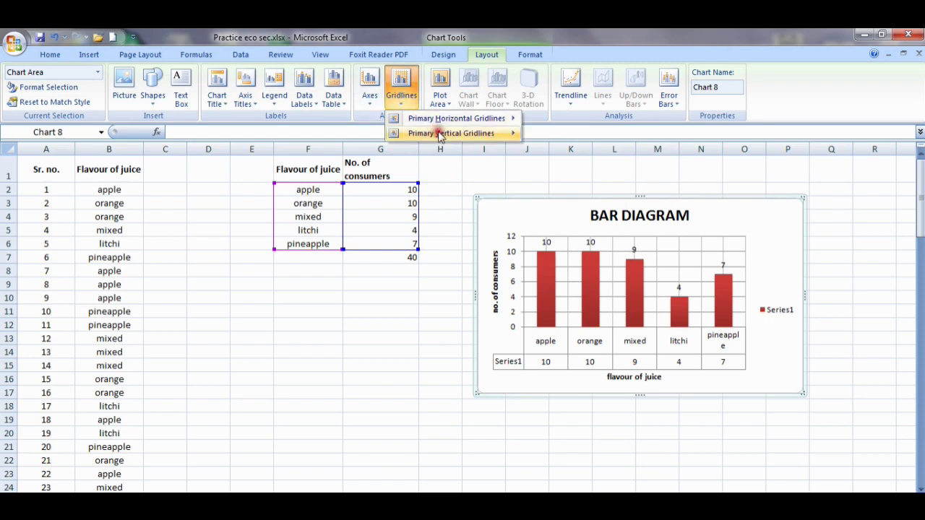
pyautogui.moveTo(438, 132)
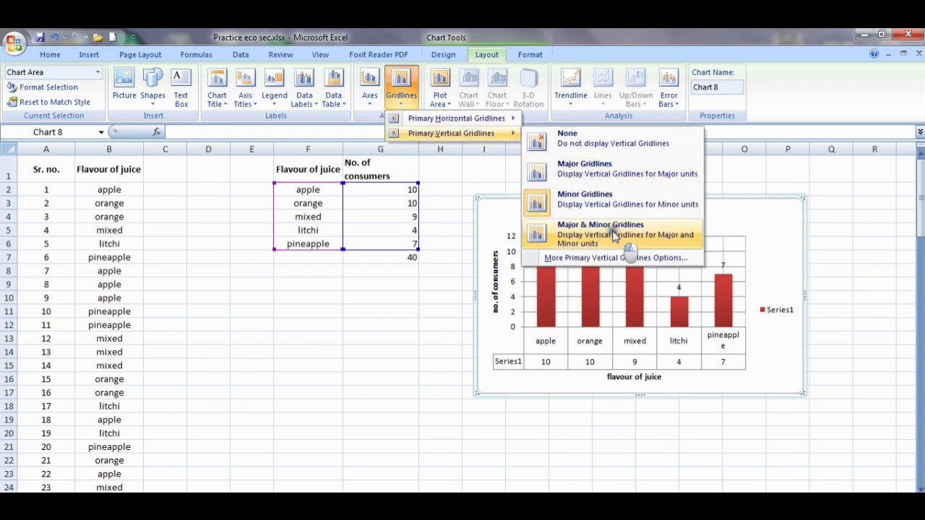
pyautogui.click(613, 236)
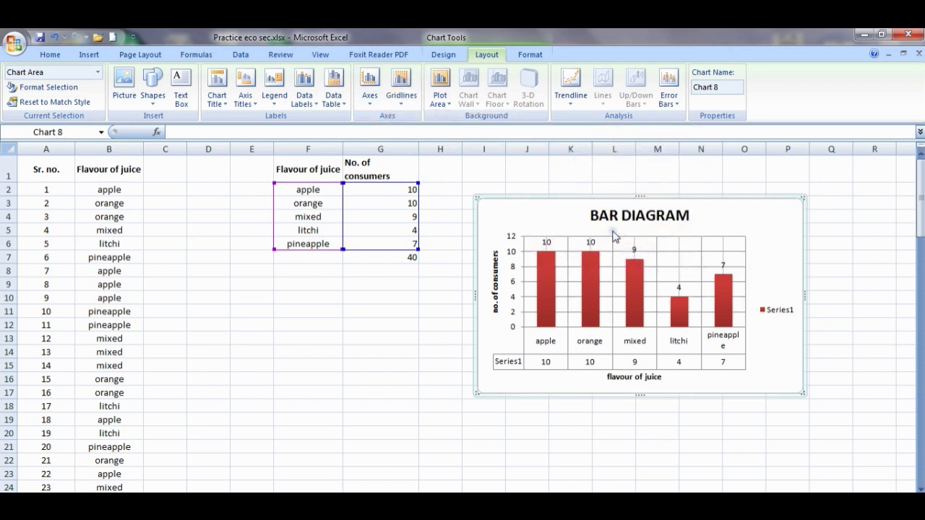
# Step: Set the bar diagram's primary horizontal gridlines to Minor Gridlines and deselect the chart
pyautogui.click(414, 107)
pyautogui.moveTo(437, 134)
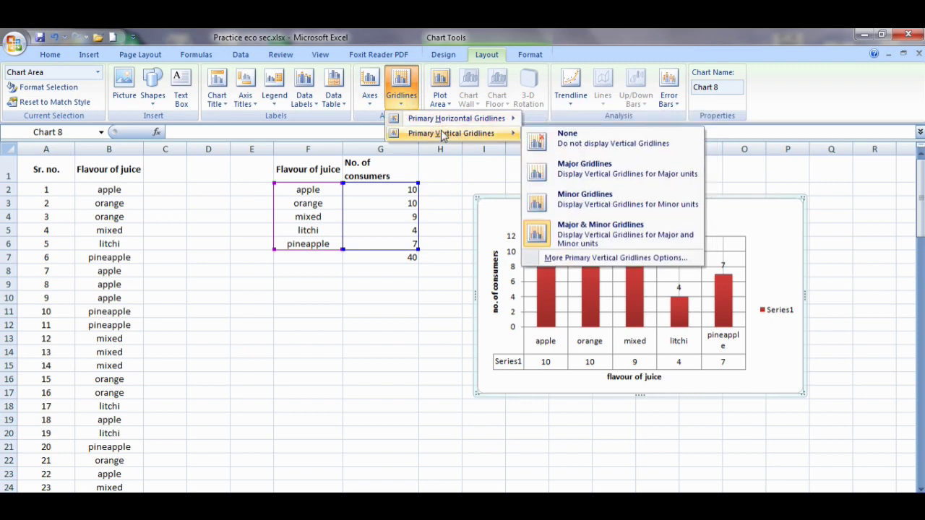
pyautogui.moveTo(479, 119)
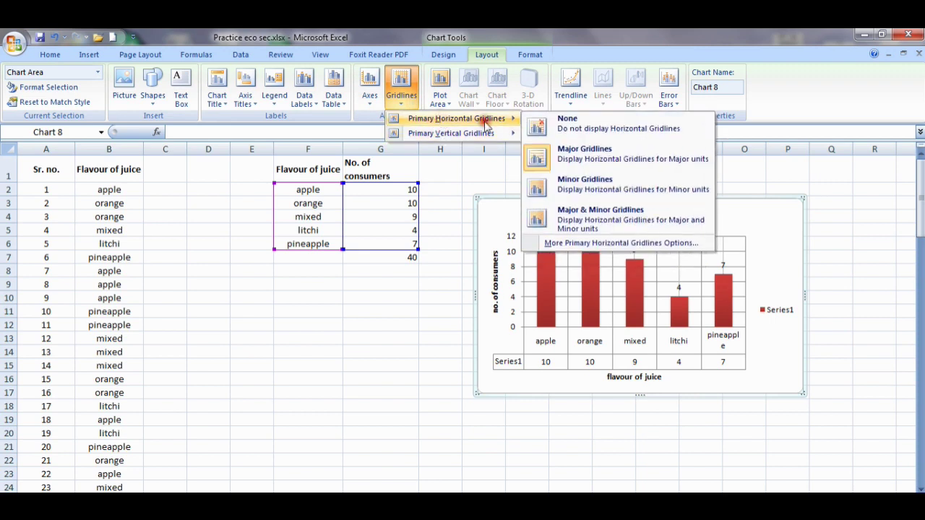
pyautogui.click(620, 190)
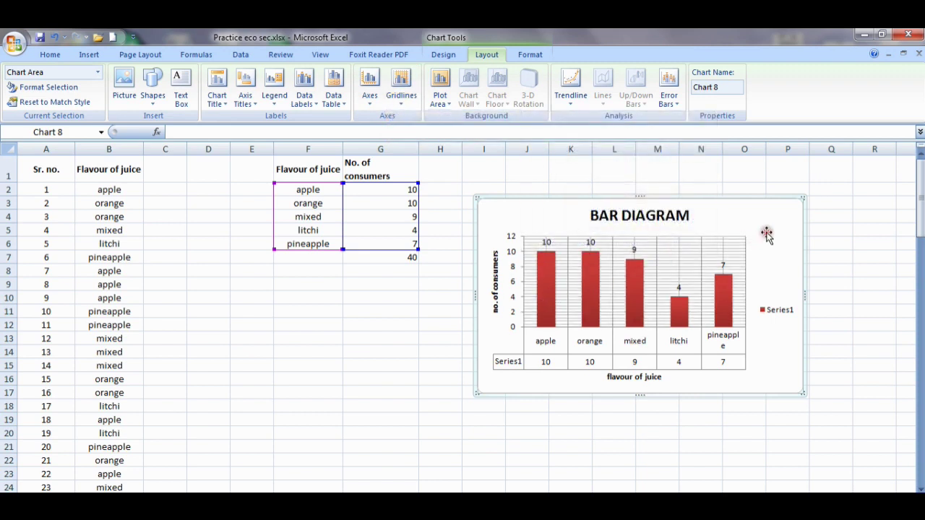
pyautogui.click(372, 394)
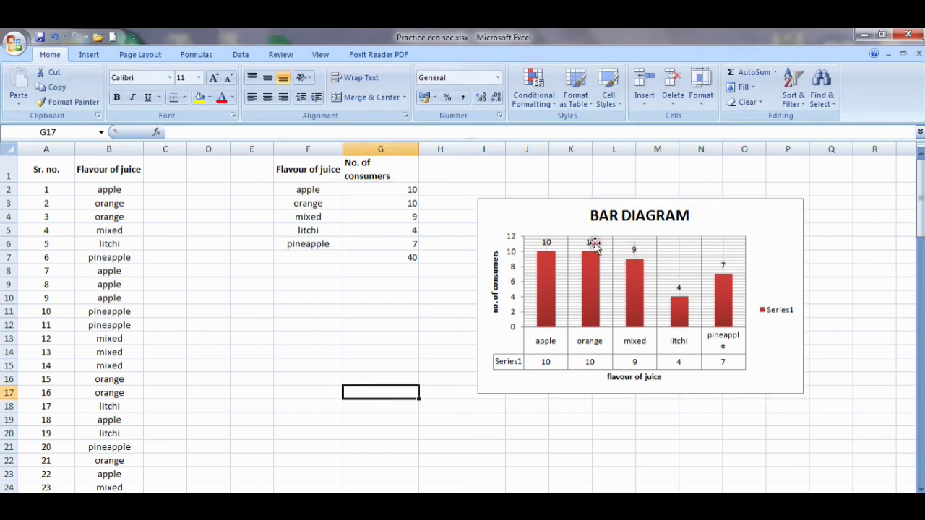
# Step: Undo the gridline, data label and data table changes, and reposition the bar diagram at the top of columns K to R
pyautogui.hotkey('ctrl', 'z')
pyautogui.hotkey('ctrl', 'z')
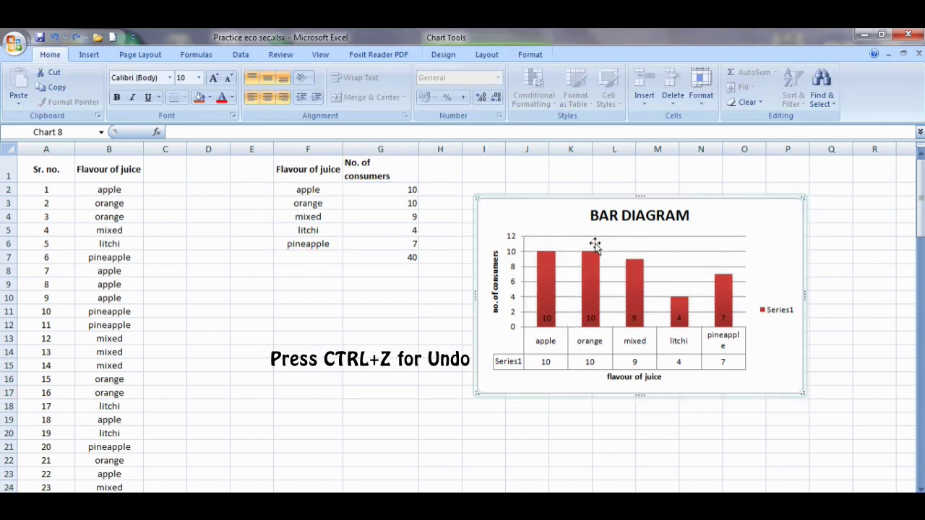
pyautogui.hotkey('ctrl', 'z')
pyautogui.hotkey('ctrl', 'z')
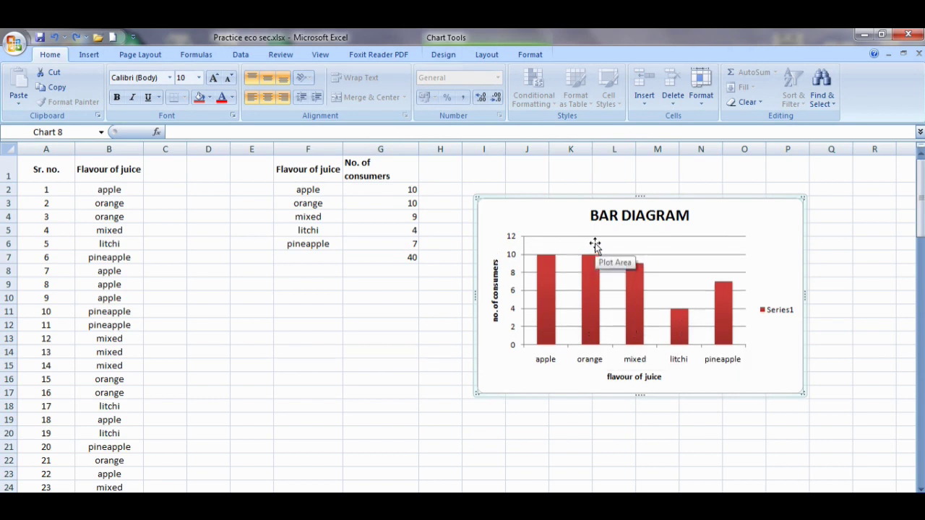
pyautogui.hotkey('ctrl', 'z')
pyautogui.click(349, 429)
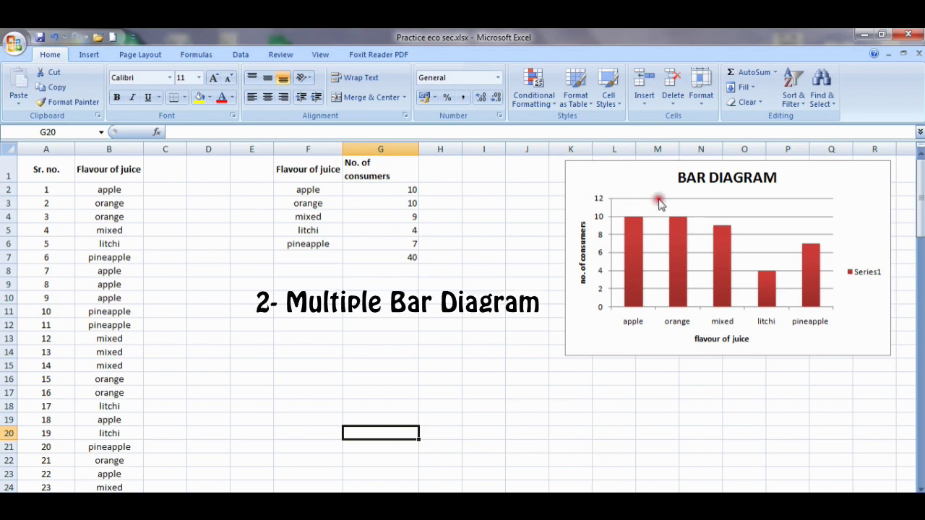
# Step: Insert a column chart of the first 3-D Column type from the flavour and consumer data in F2:G6
pyautogui.click(644, 168)
pyautogui.click(502, 310)
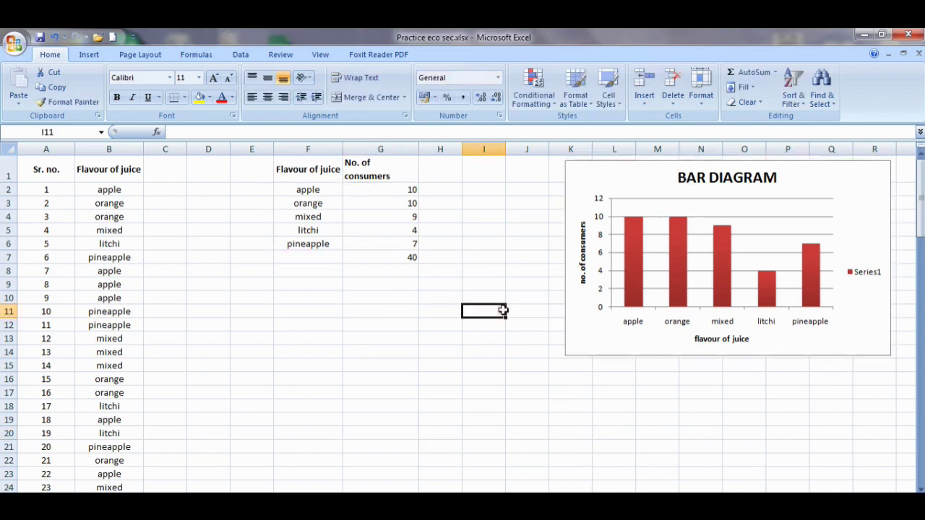
pyautogui.moveTo(317, 189); pyautogui.dragTo(417, 244)
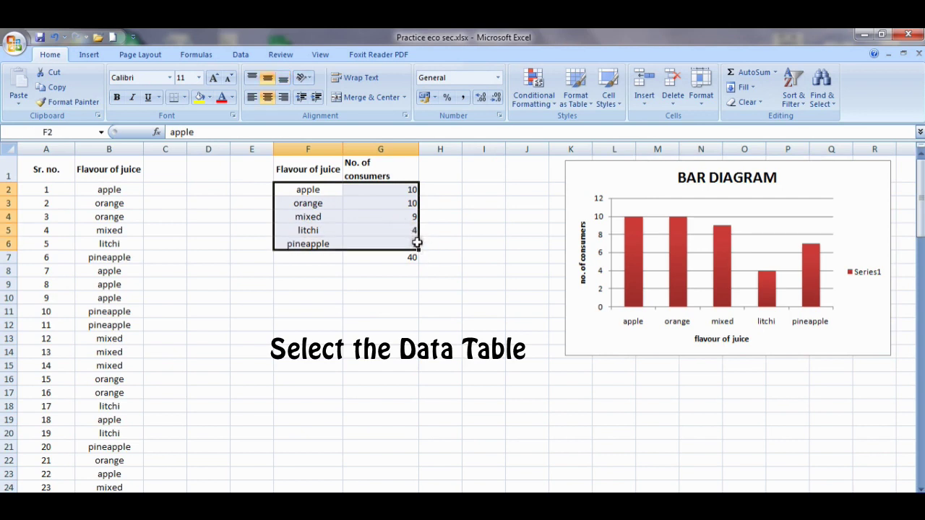
pyautogui.click(90, 55)
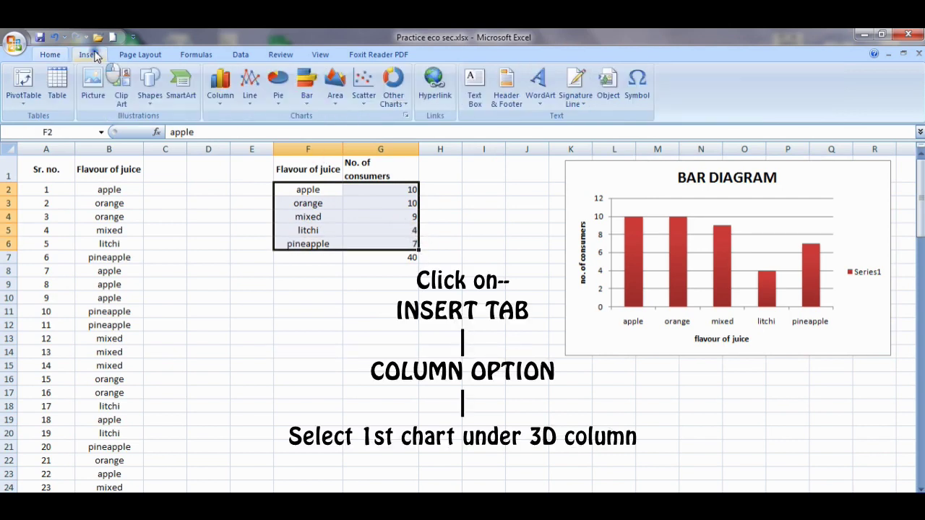
pyautogui.click(219, 98)
pyautogui.click(239, 171)
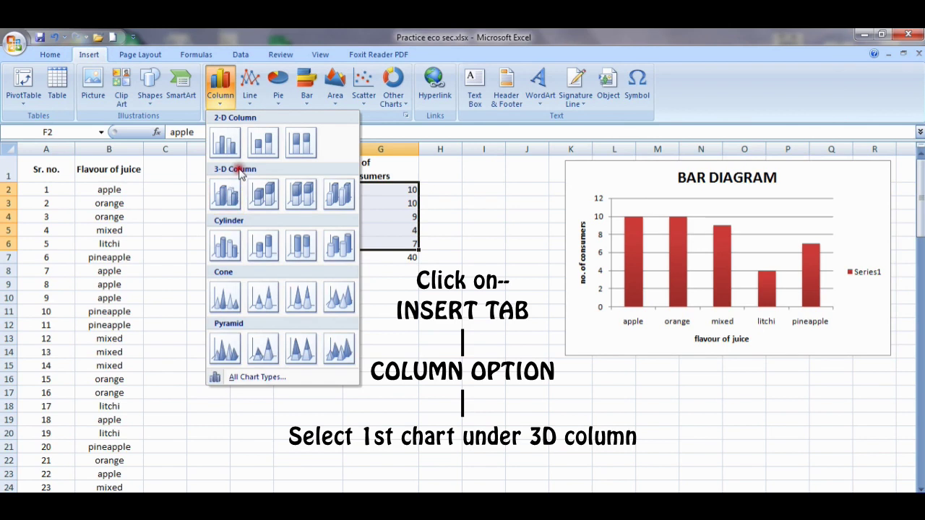
pyautogui.click(237, 189)
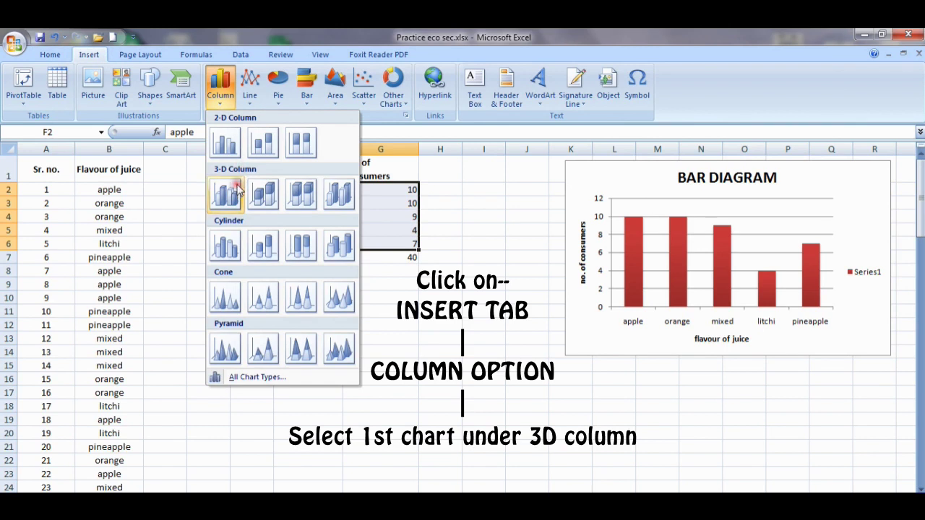
# Step: Move the new 3-D column chart below the data table and the bar diagram
pyautogui.click(507, 268)
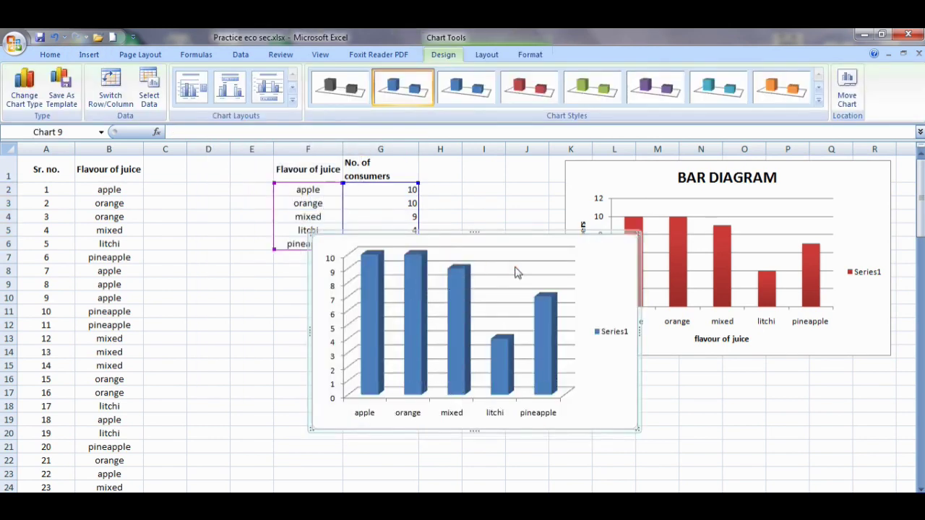
pyautogui.scroll(-3, 515, 273)
pyautogui.moveTo(587, 278); pyautogui.dragTo(574, 405)
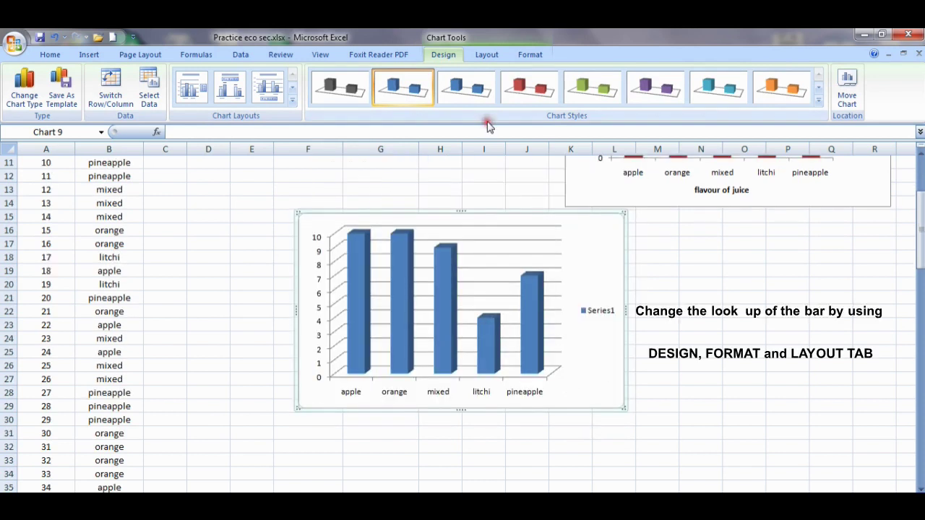
# Step: Add Minor Gridlines as the primary vertical gridlines of the 3-D column chart
pyautogui.click(486, 54)
pyautogui.click(214, 101)
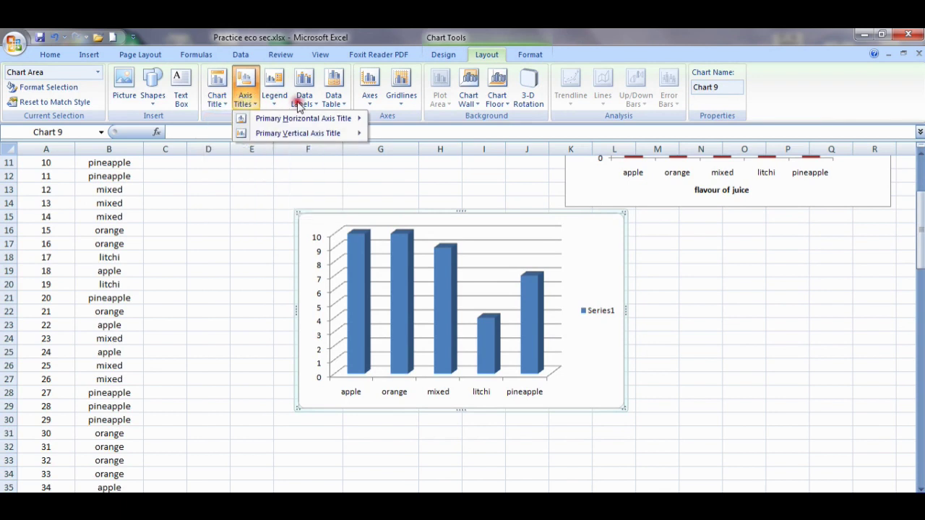
pyautogui.moveTo(301, 104)
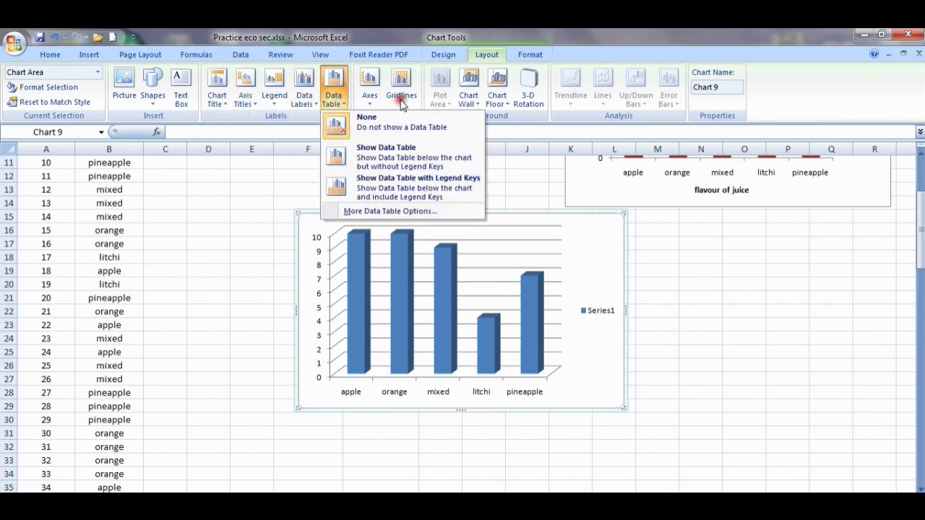
pyautogui.moveTo(402, 98)
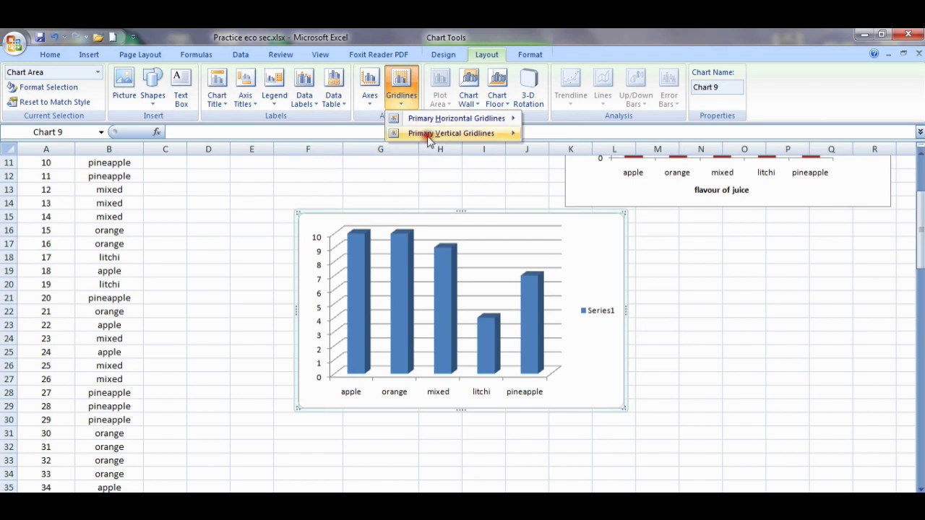
pyautogui.moveTo(429, 138)
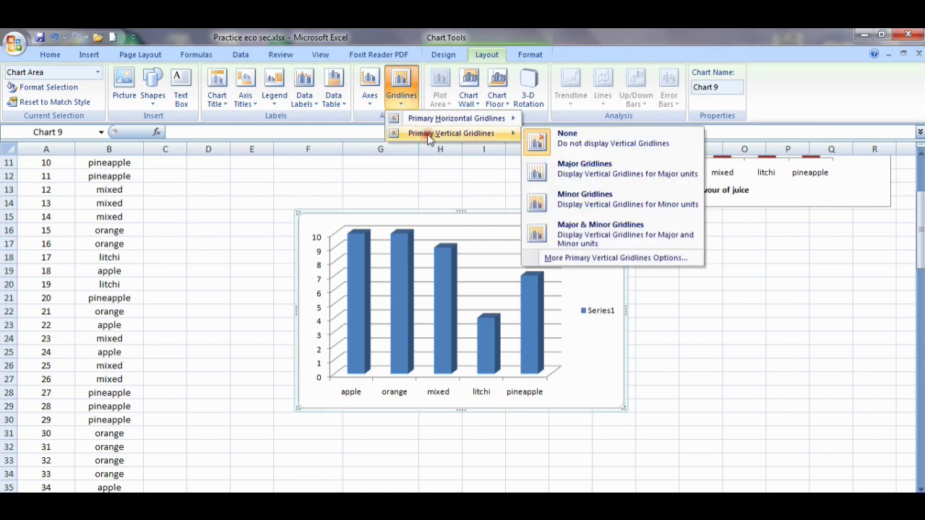
pyautogui.click(567, 200)
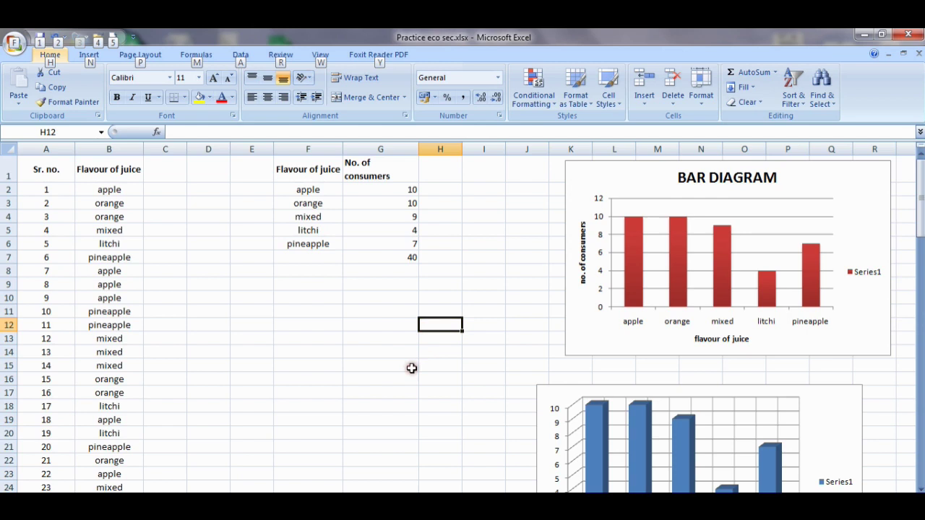
# Step: Insert a percentage bar chart of the third 3-D Column type from F2:G6 and switch its rows and columns
pyautogui.click(411, 367)
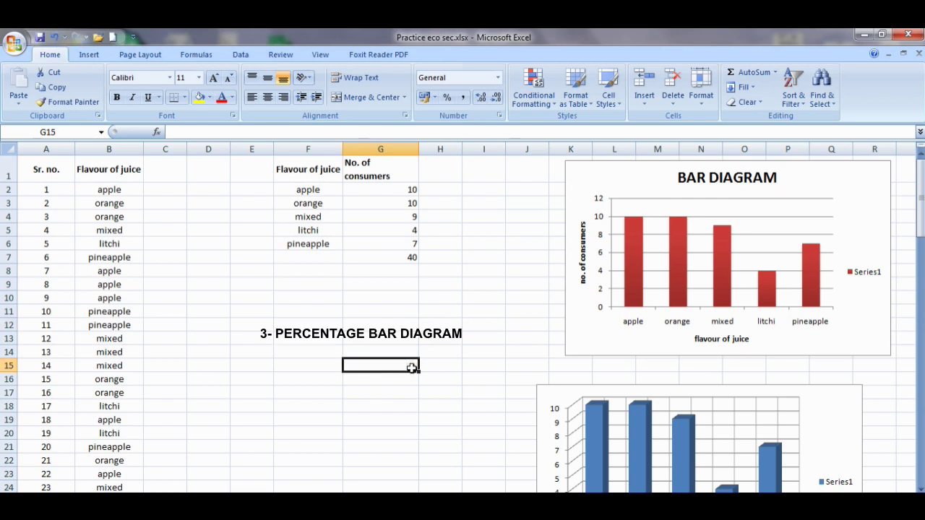
pyautogui.click(308, 325)
pyautogui.moveTo(312, 189); pyautogui.dragTo(386, 239)
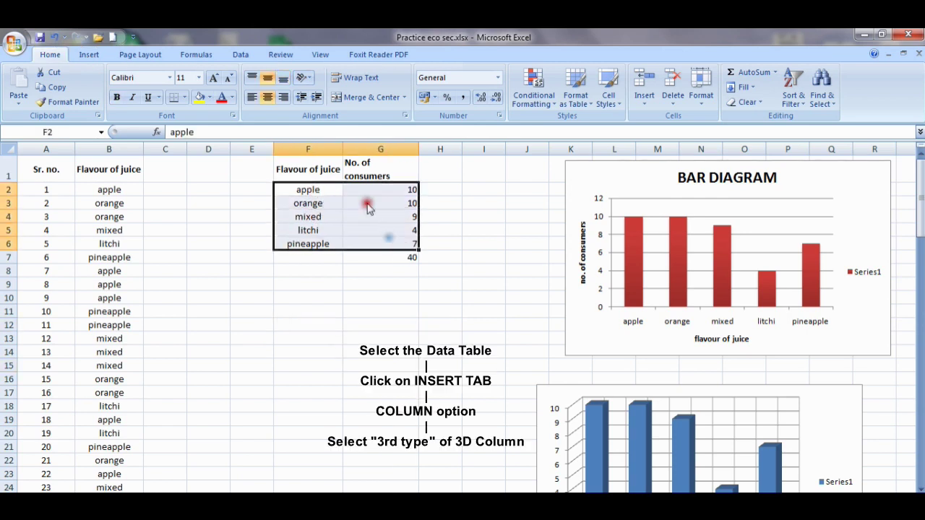
pyautogui.click(98, 58)
pyautogui.click(226, 94)
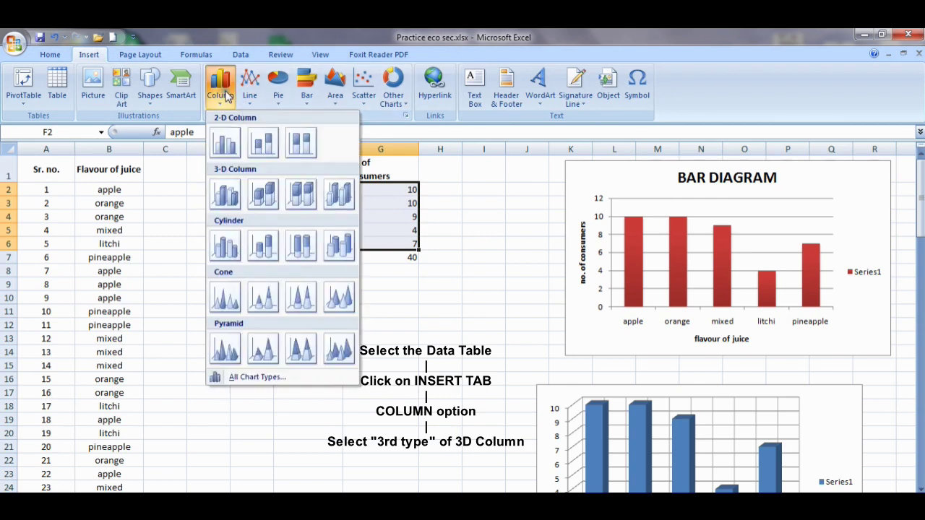
pyautogui.click(302, 203)
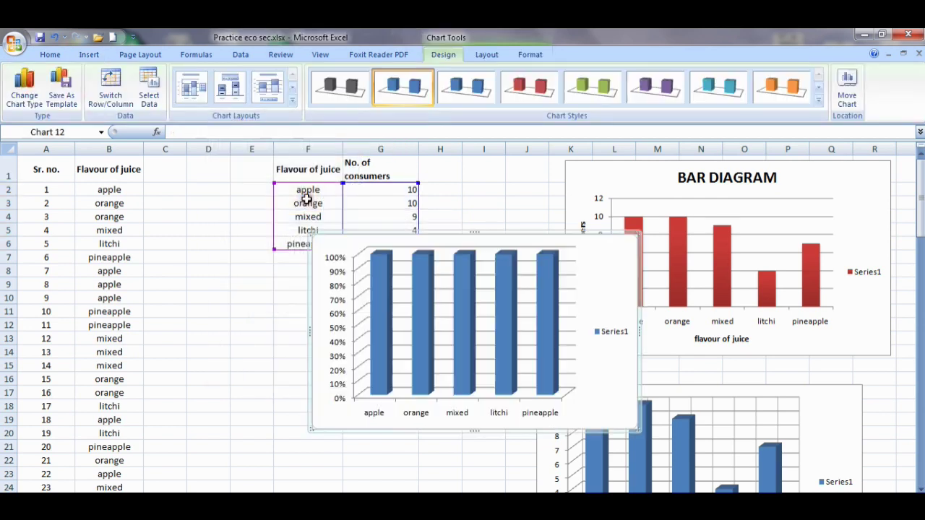
pyautogui.scroll(-1, 424, 372)
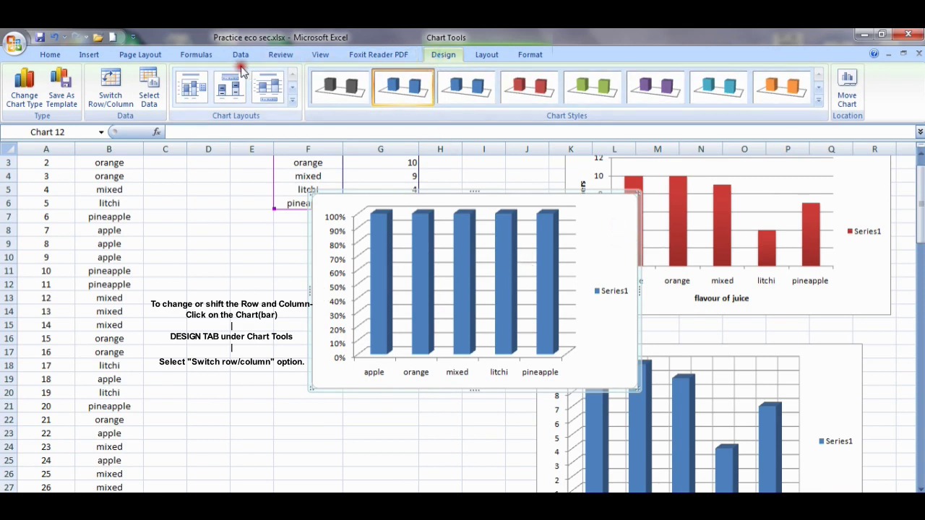
pyautogui.click(123, 85)
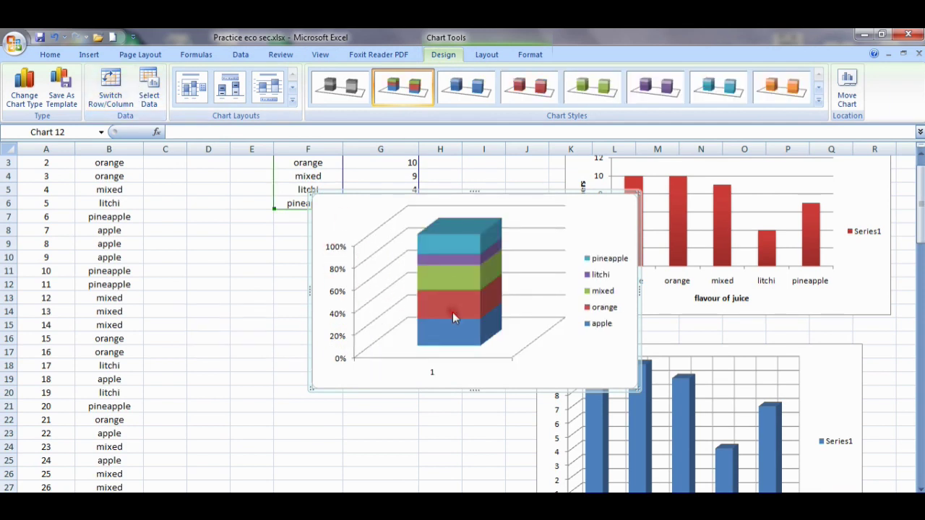
# Step: Add Minor Gridlines as the primary vertical gridlines of the percentage bar chart
pyautogui.moveTo(439, 313)
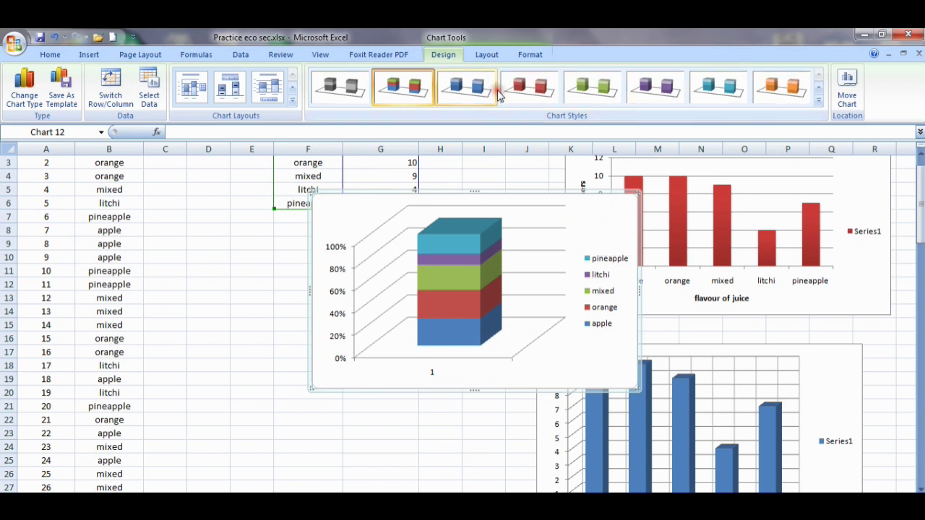
pyautogui.click(492, 57)
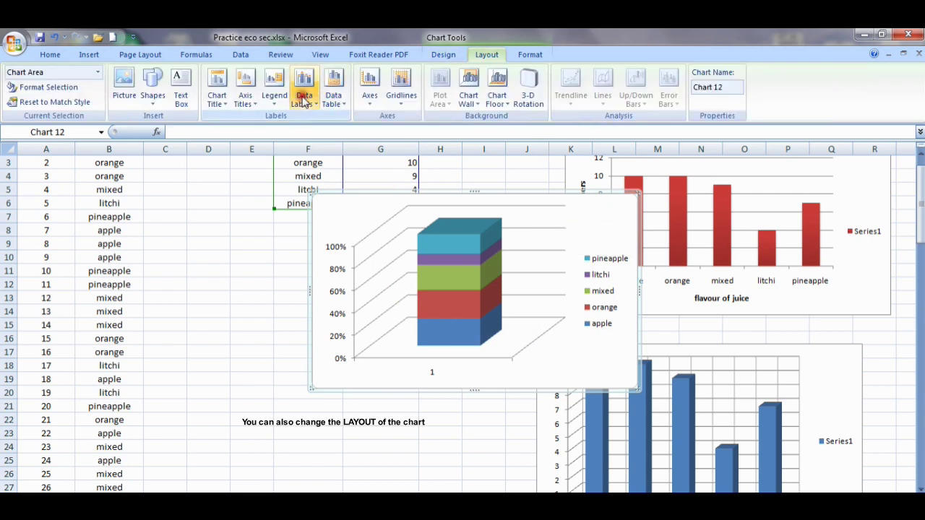
pyautogui.click(245, 99)
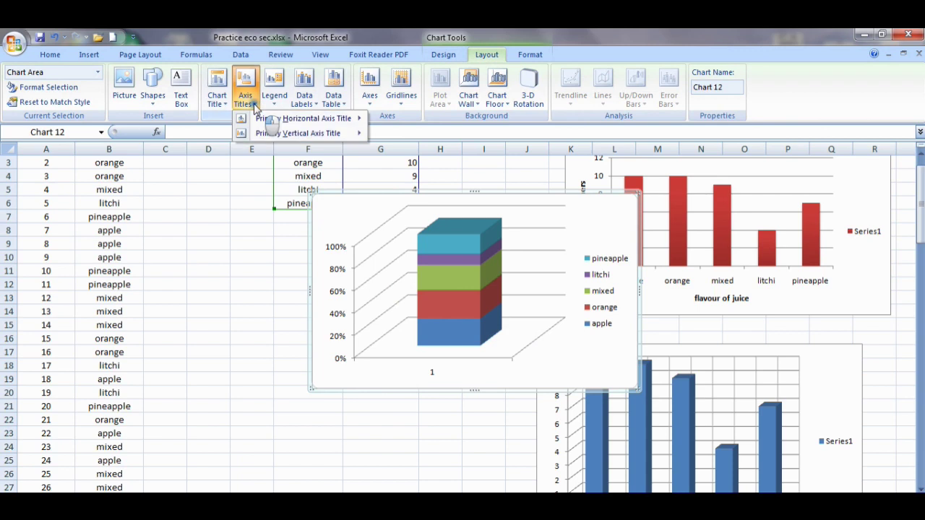
pyautogui.click(401, 99)
pyautogui.moveTo(428, 121)
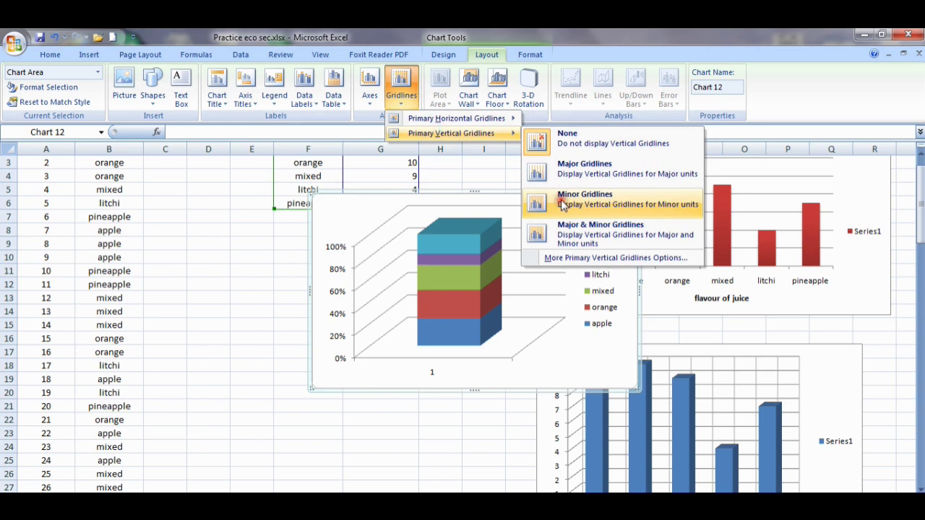
pyautogui.click(586, 196)
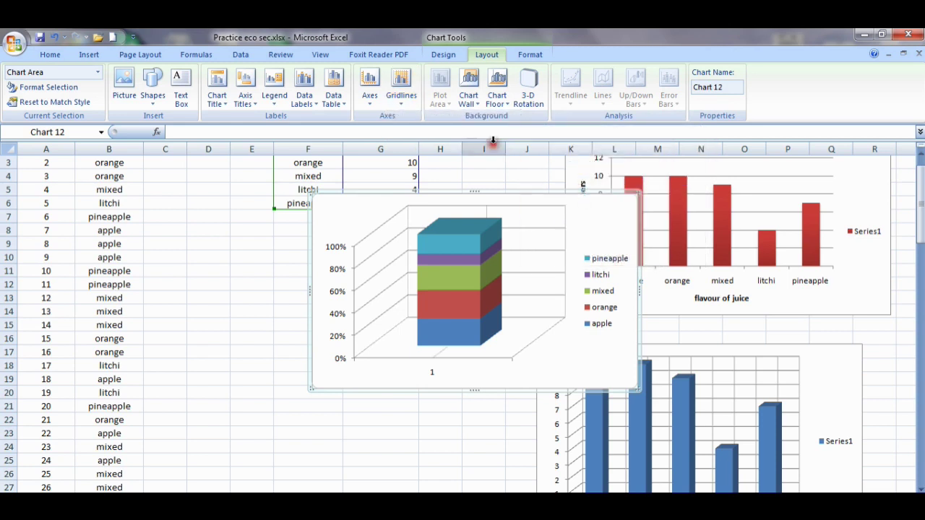
# Step: Move the percentage bar chart off the bar diagrams to below the data table, starting at about row 21
pyautogui.moveTo(604, 205); pyautogui.dragTo(455, 254)
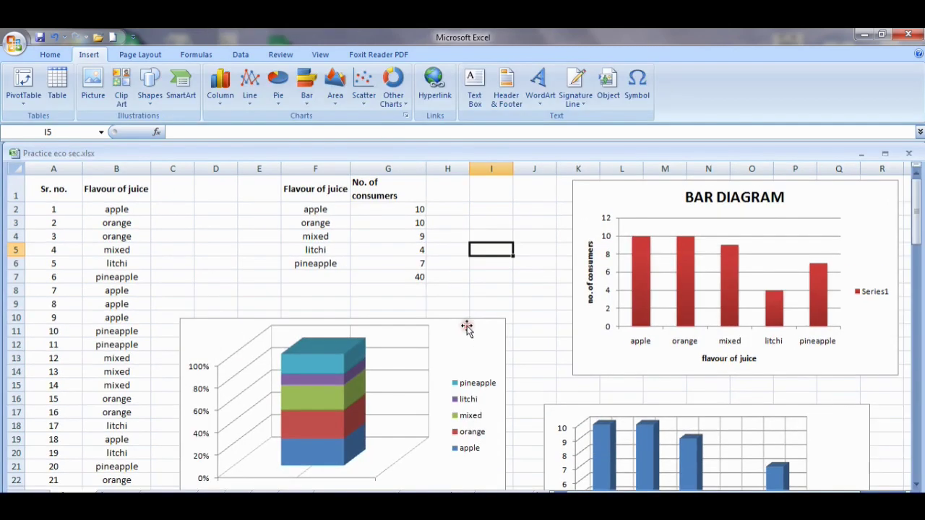
pyautogui.scroll(-4, 462, 325)
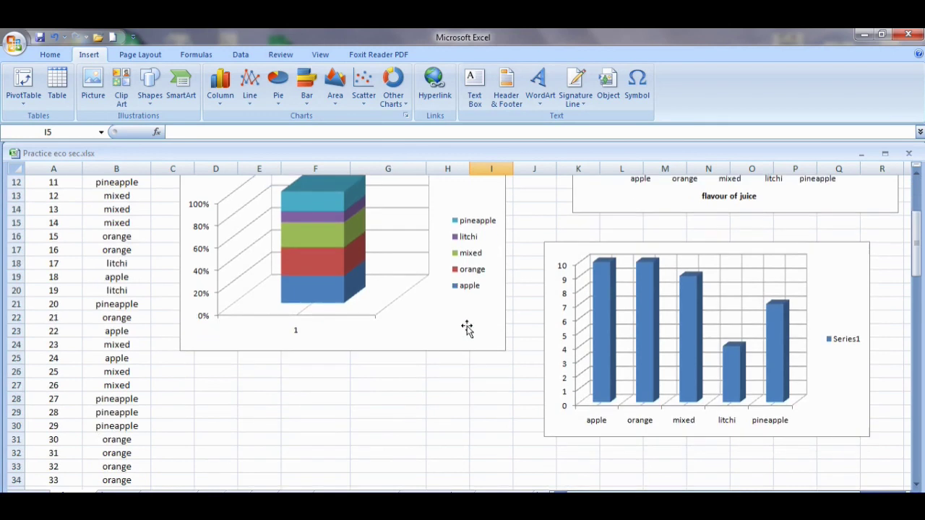
pyautogui.moveTo(451, 329); pyautogui.dragTo(440, 471)
# Step: Insert a Pie in 3-D chart from the flavour and consumer data in F2:G6
pyautogui.scroll(4, 440, 262)
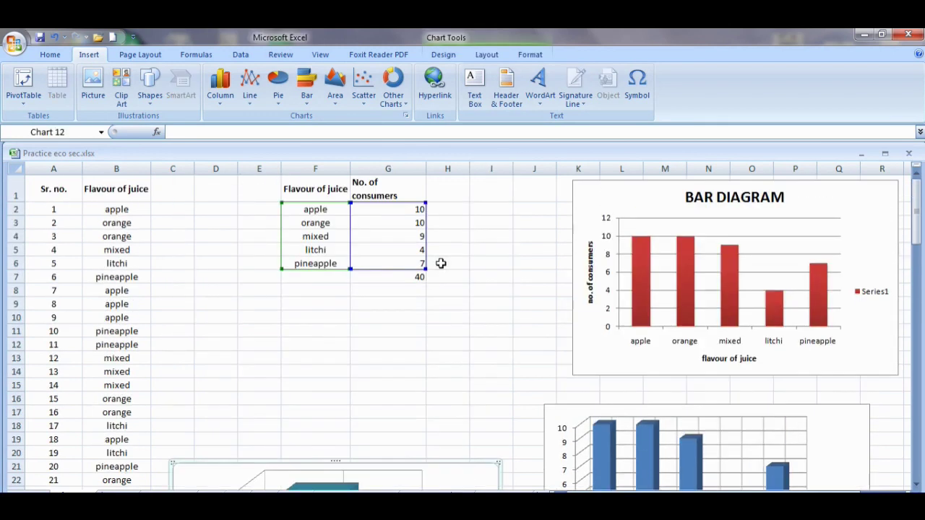
pyautogui.click(326, 304)
pyautogui.moveTo(325, 206); pyautogui.dragTo(382, 261)
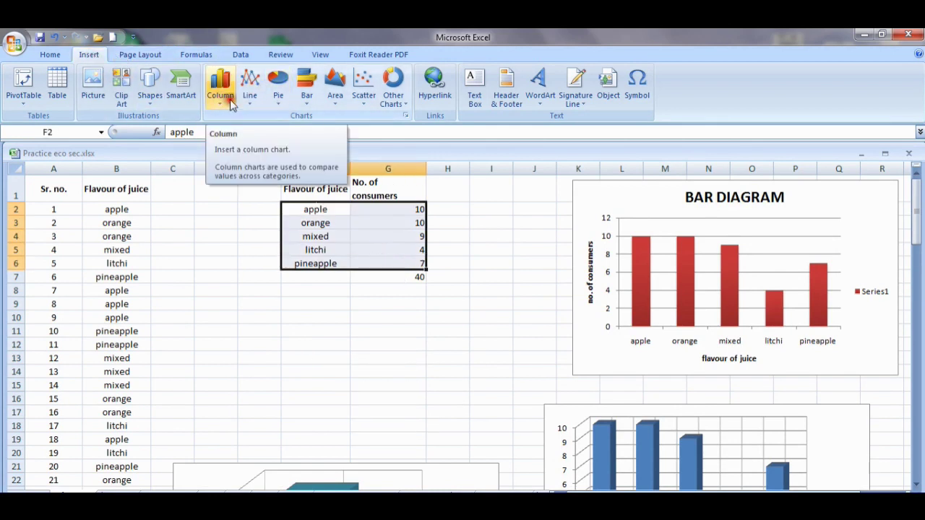
pyautogui.click(279, 96)
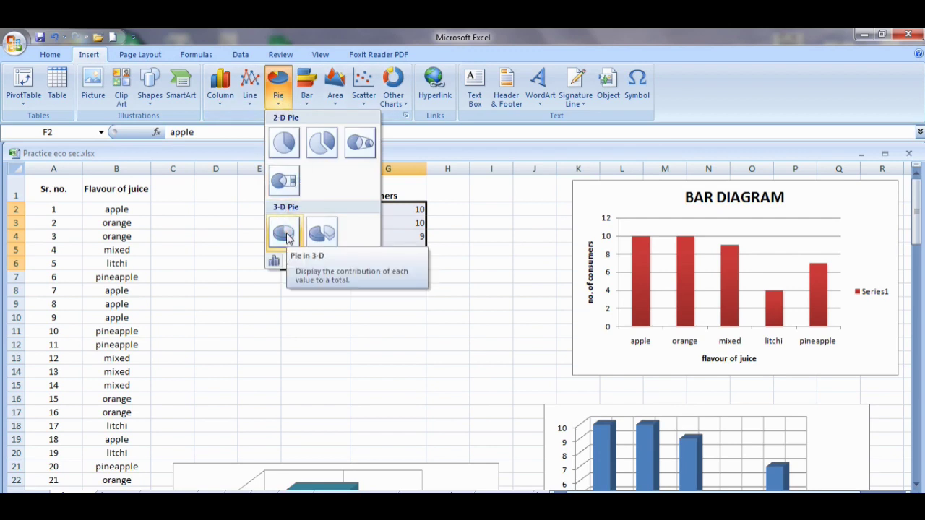
pyautogui.click(285, 235)
# Step: Move the percentage bar chart further down the sheet to start at about row 30
pyautogui.scroll(-2, 390, 325)
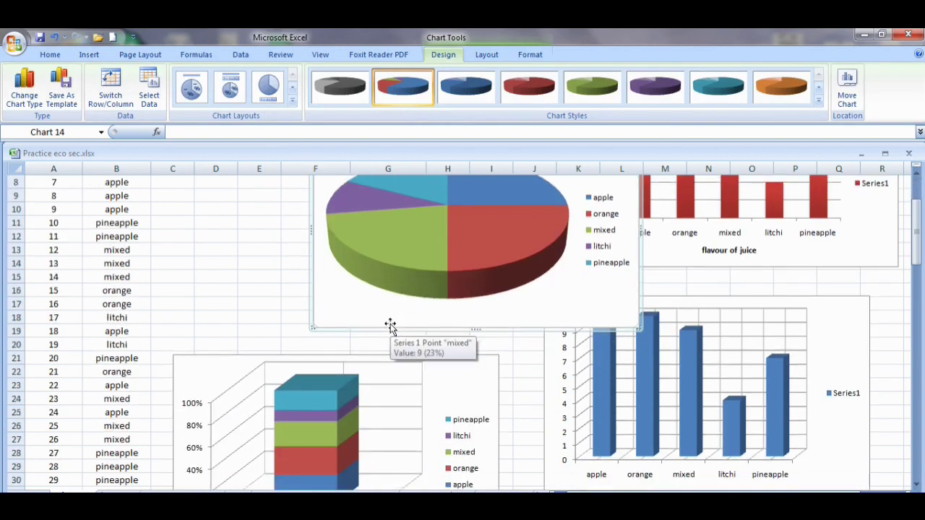
pyautogui.scroll(-5, 444, 444)
pyautogui.moveTo(450, 324); pyautogui.dragTo(482, 431)
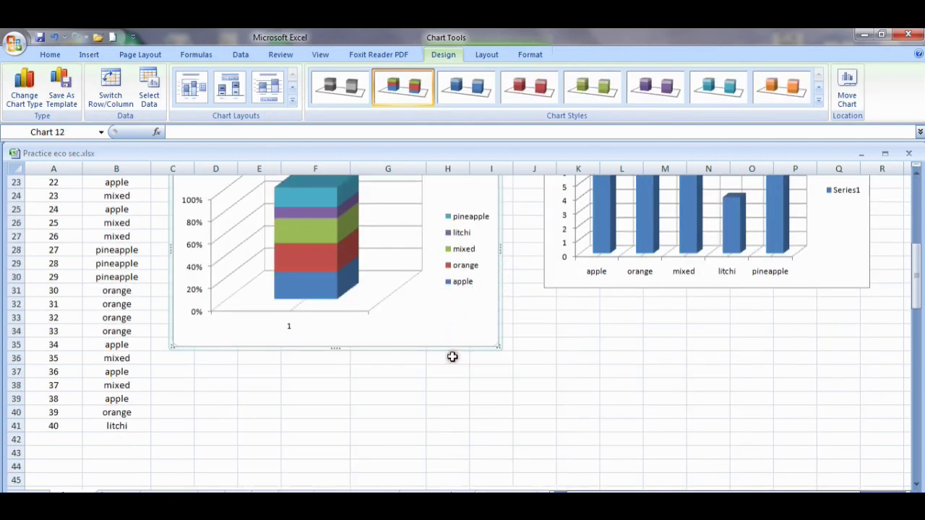
pyautogui.moveTo(449, 341); pyautogui.dragTo(431, 465)
# Step: Move the 3-D pie chart clear of the bar diagrams into the space between the data table and the percentage bar chart
pyautogui.scroll(6, 462, 323)
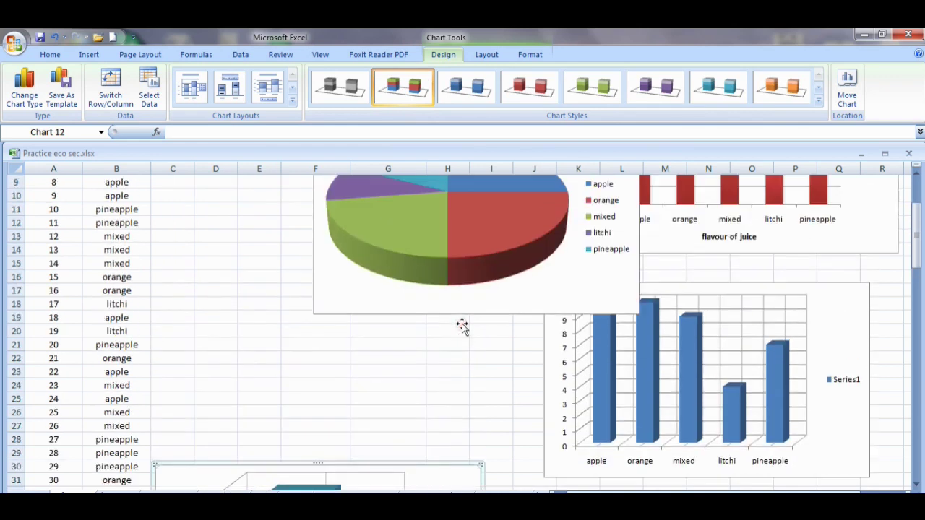
pyautogui.click(406, 369)
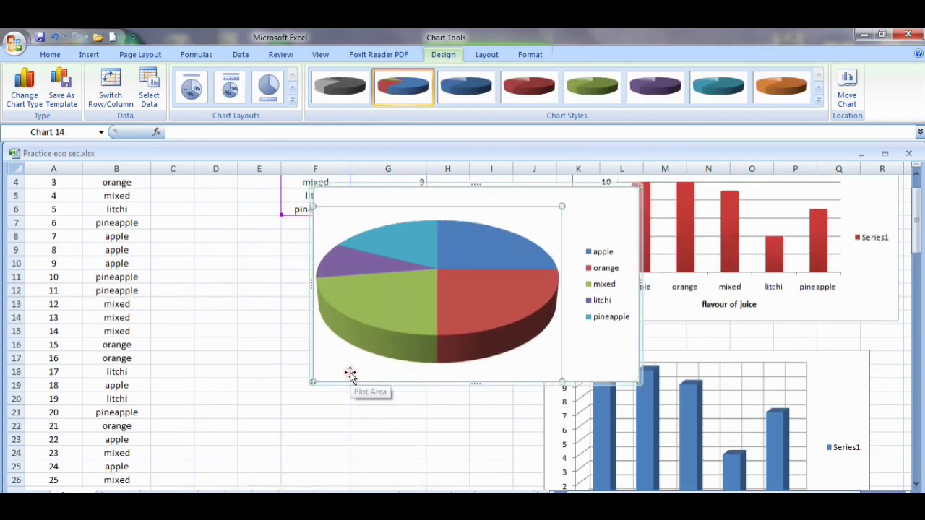
pyautogui.moveTo(348, 379); pyautogui.dragTo(357, 369)
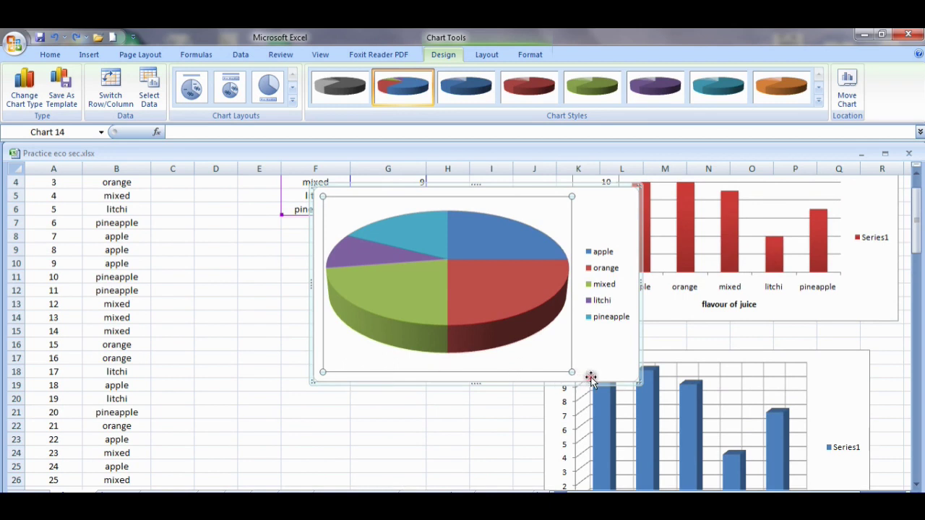
pyautogui.moveTo(589, 375); pyautogui.dragTo(467, 451)
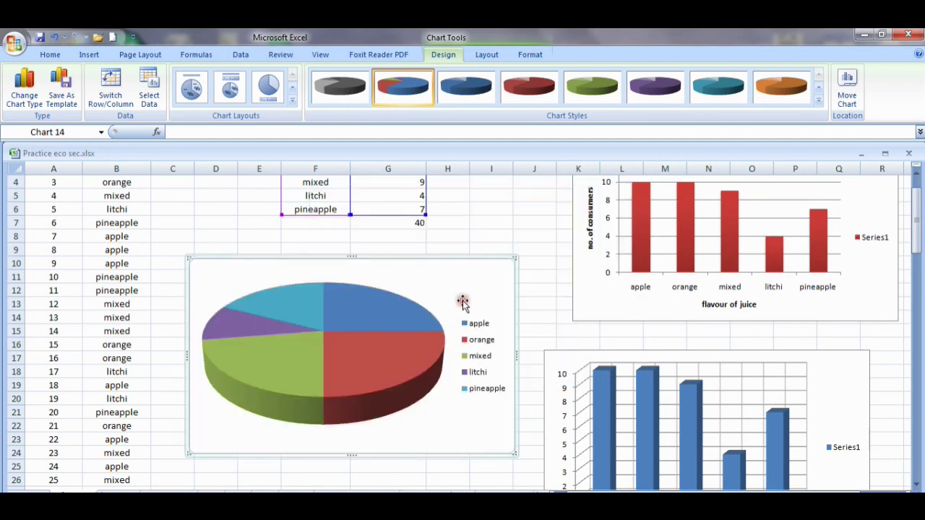
# Step: Add data labels showing both value and percentage to the 3-D pie chart
pyautogui.click(493, 55)
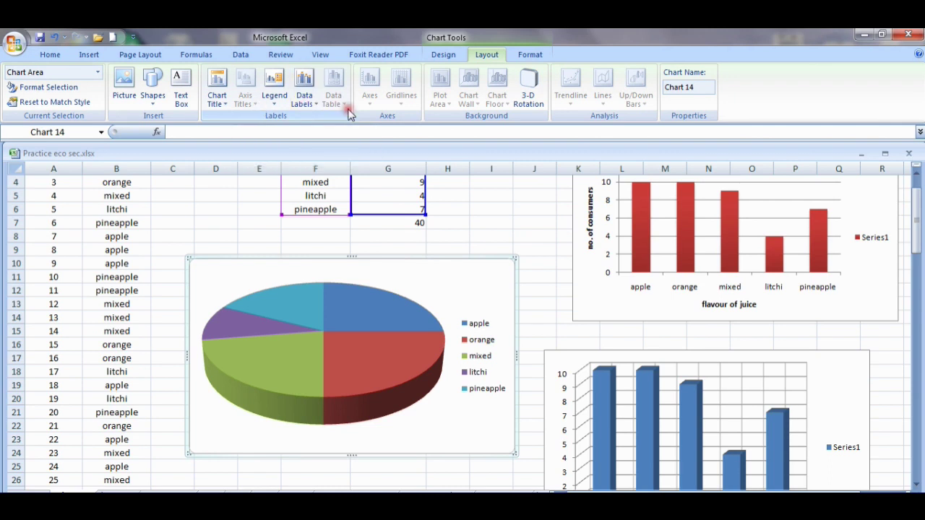
pyautogui.click(313, 106)
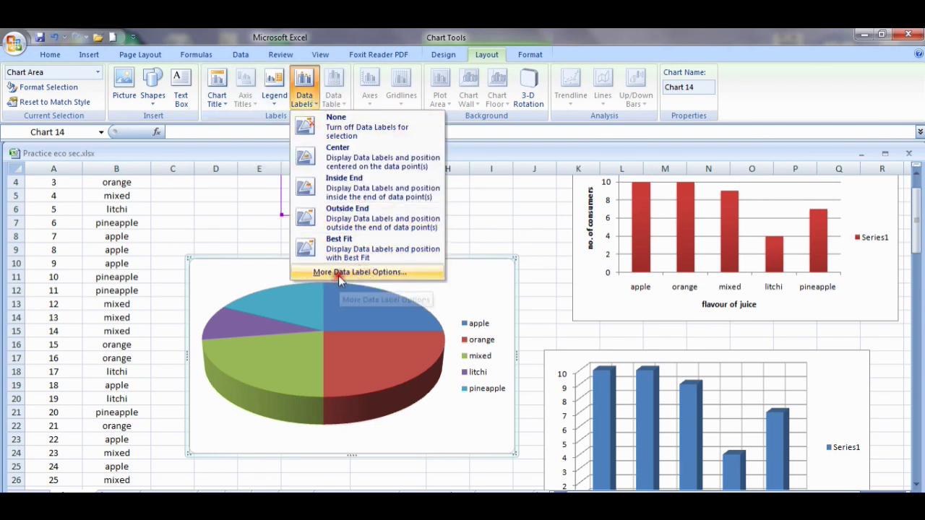
pyautogui.click(386, 273)
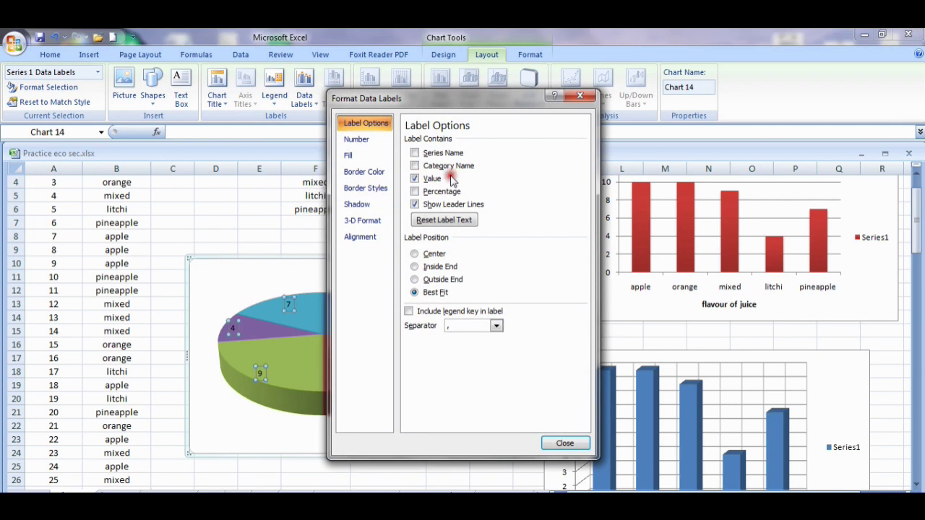
pyautogui.click(414, 190)
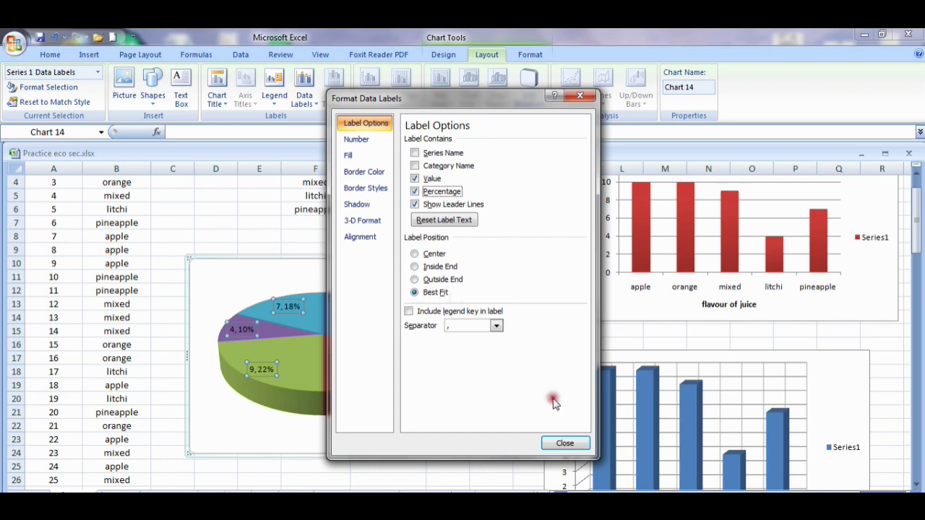
pyautogui.click(565, 443)
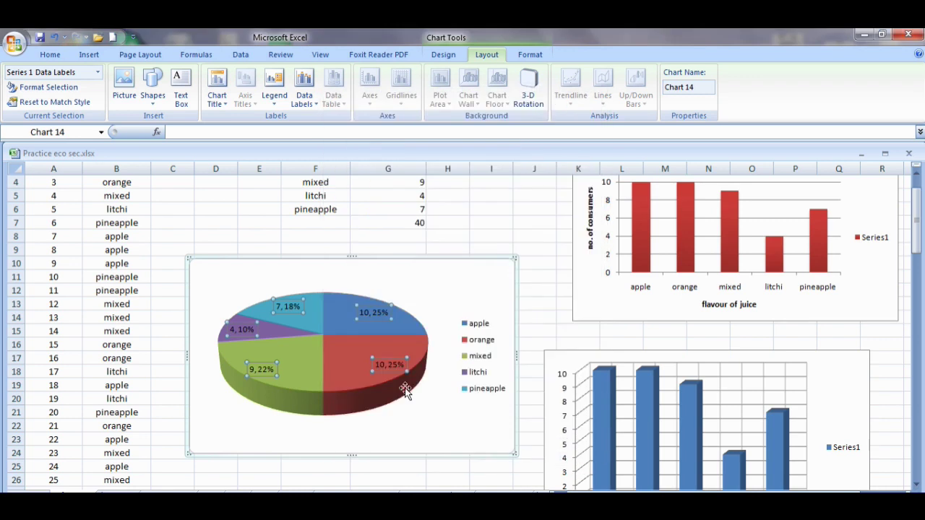
pyautogui.click(404, 414)
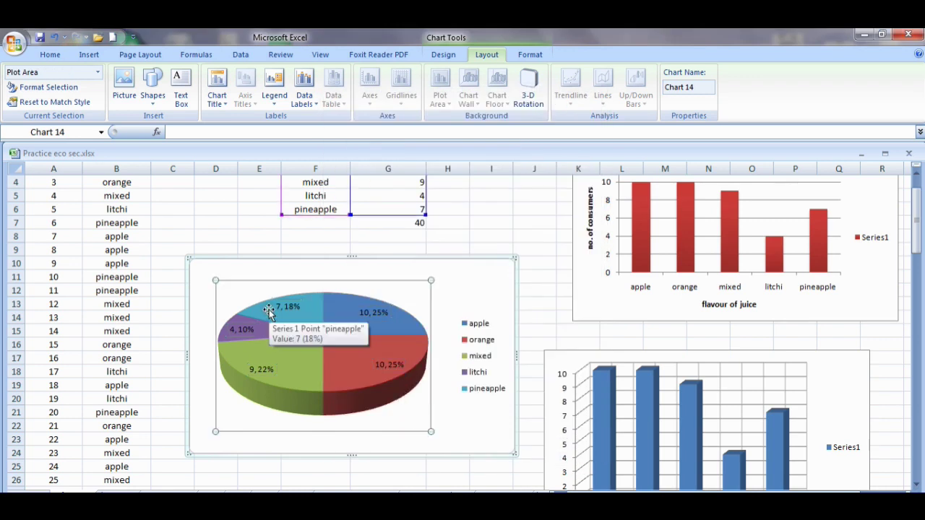
# Step: Compare the pie chart's value and percentage labels with the consumer counts in the data table
pyautogui.scroll(1, 268, 311)
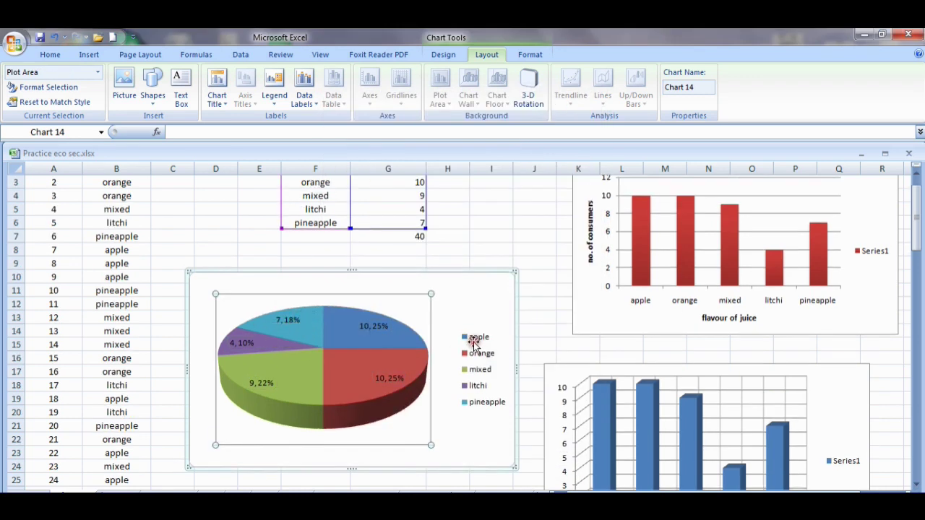
pyautogui.click(371, 335)
pyautogui.scroll(1, 371, 335)
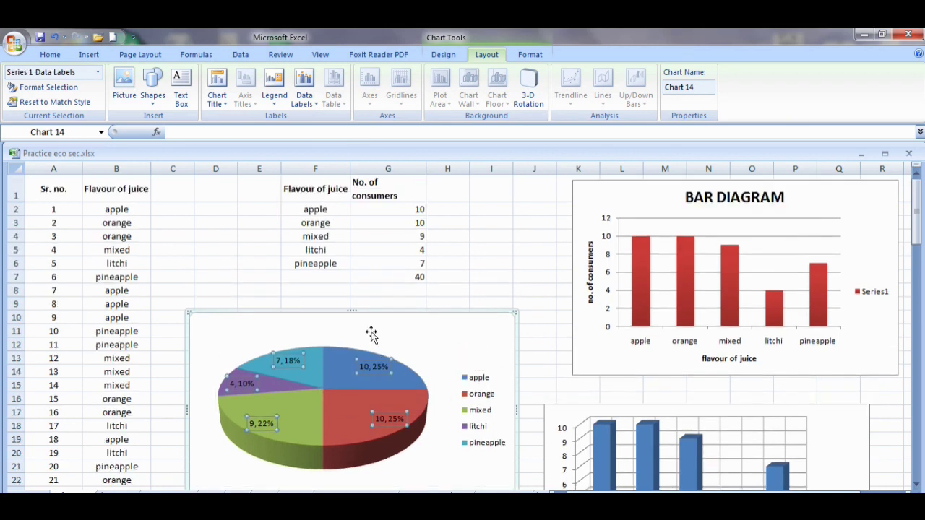
pyautogui.click(389, 210)
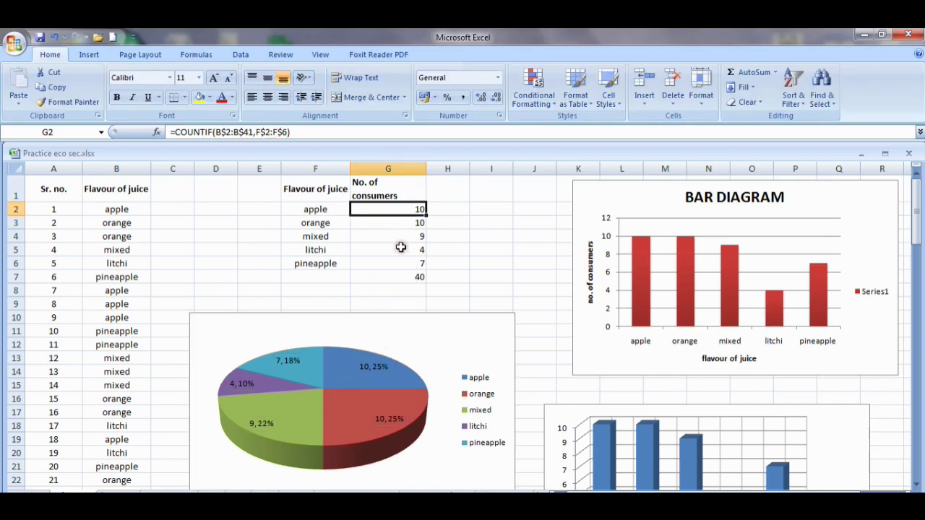
pyautogui.click(359, 371)
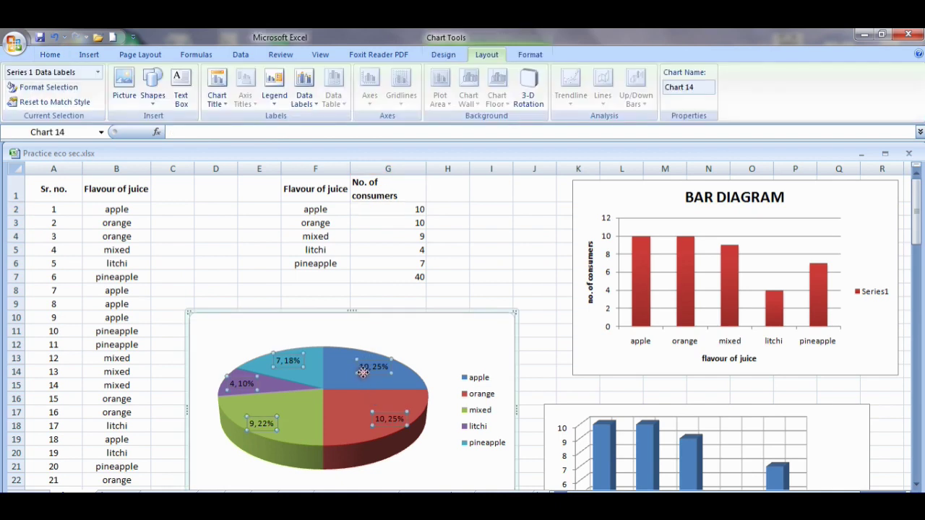
pyautogui.scroll(-2, 385, 375)
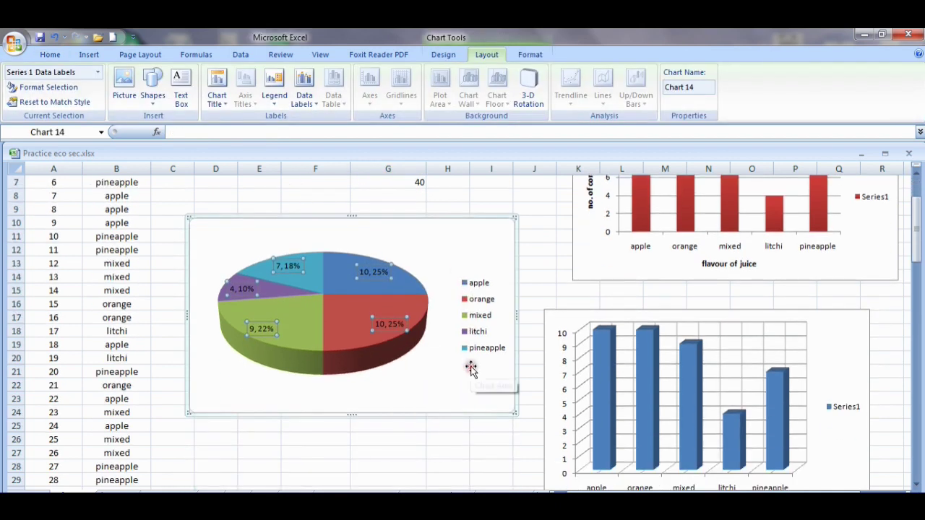
pyautogui.scroll(2, 469, 369)
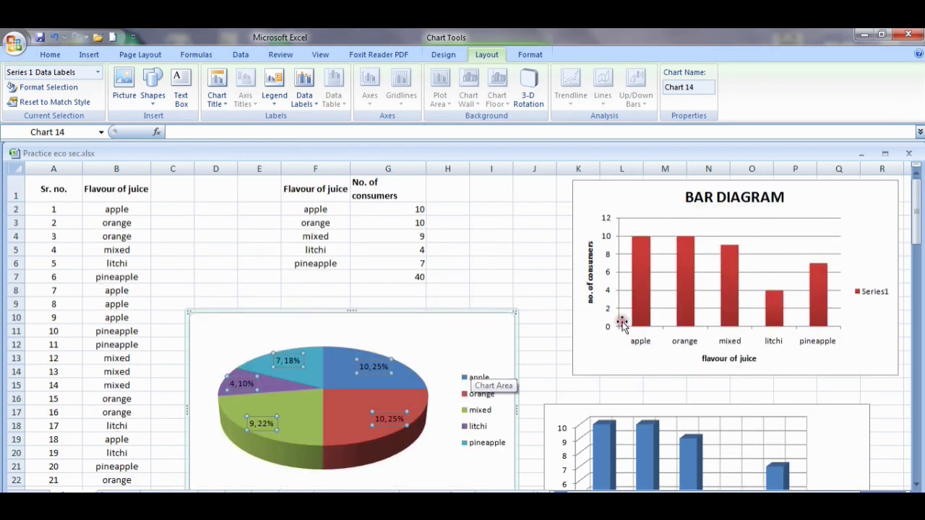
# Step: Review the simple, 3-D and percentage bar diagrams and the pie chart on the sheet
pyautogui.click(622, 323)
pyautogui.scroll(-4, 619, 324)
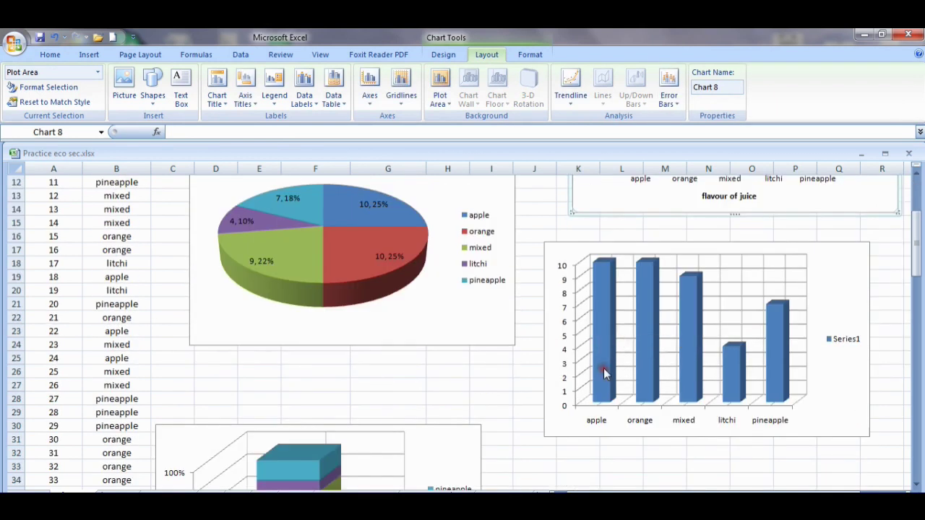
pyautogui.scroll(-3, 448, 438)
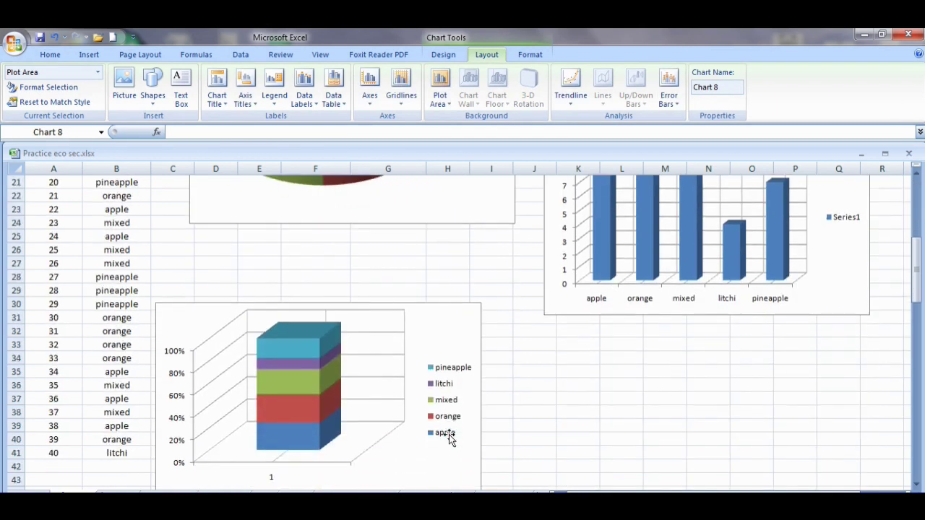
pyautogui.click(433, 340)
pyautogui.scroll(1, 436, 343)
pyautogui.scroll(2, 436, 342)
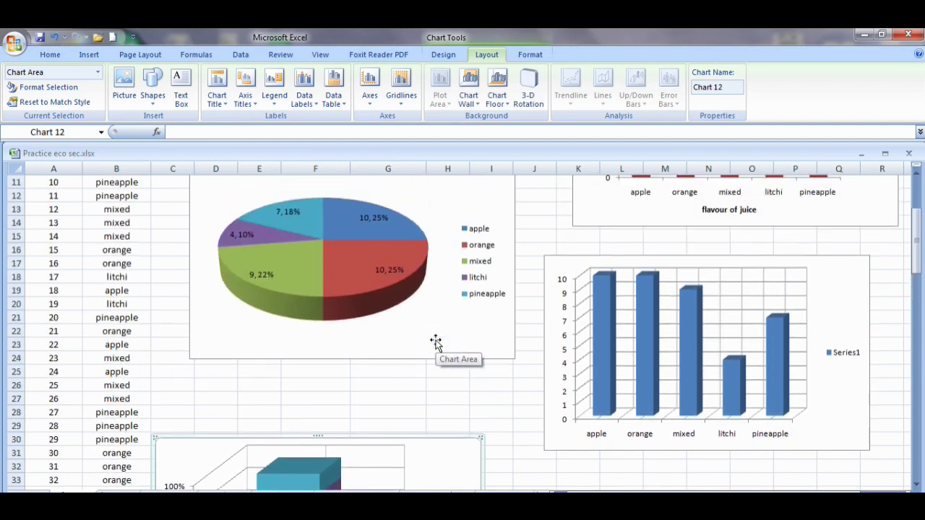
pyautogui.scroll(2, 436, 343)
pyautogui.click(434, 290)
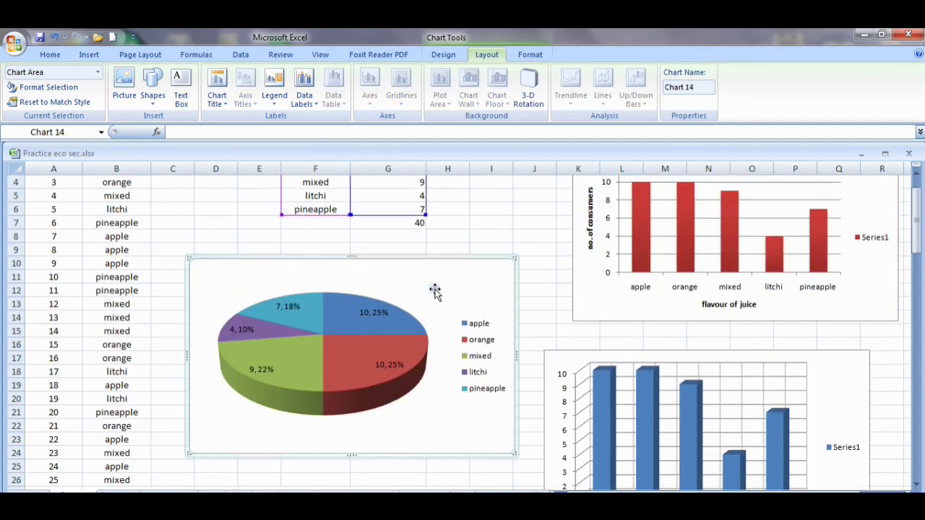